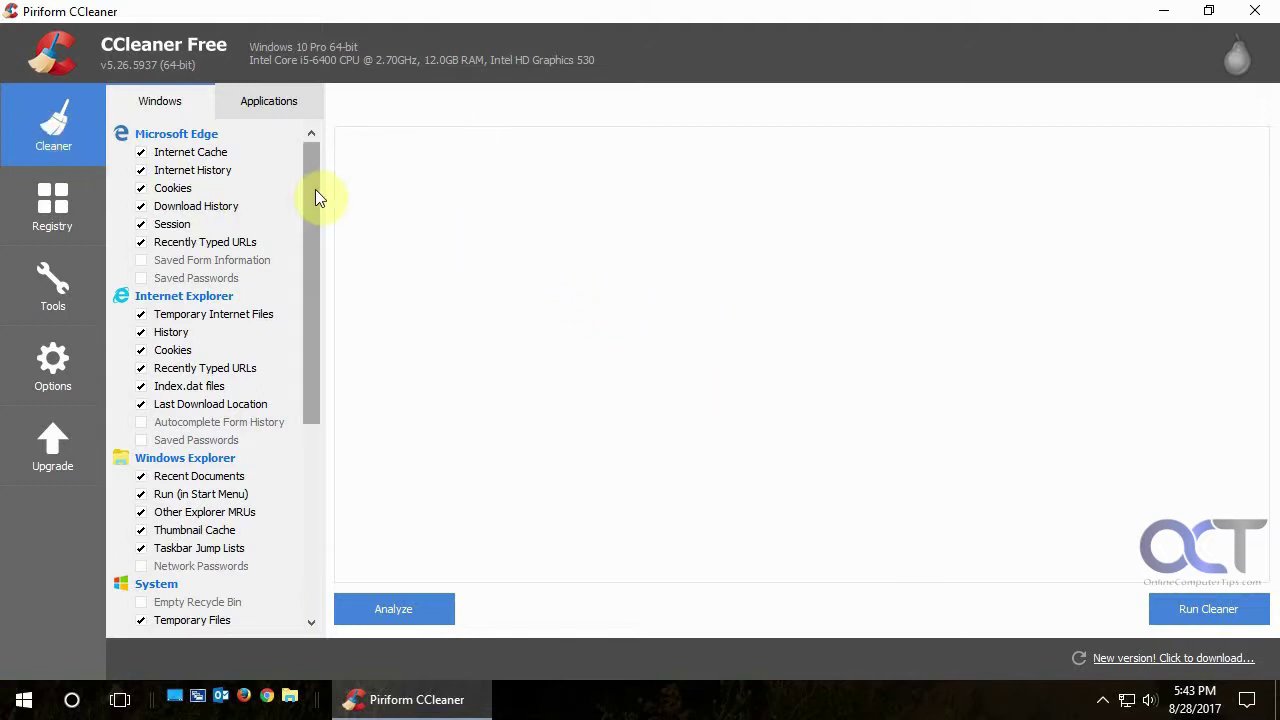
Look over the Applications and Windows cleaning checklists.
{"action": "left_click_drag", "start_coordinate": [314, 194], "coordinate": [315, 166]}
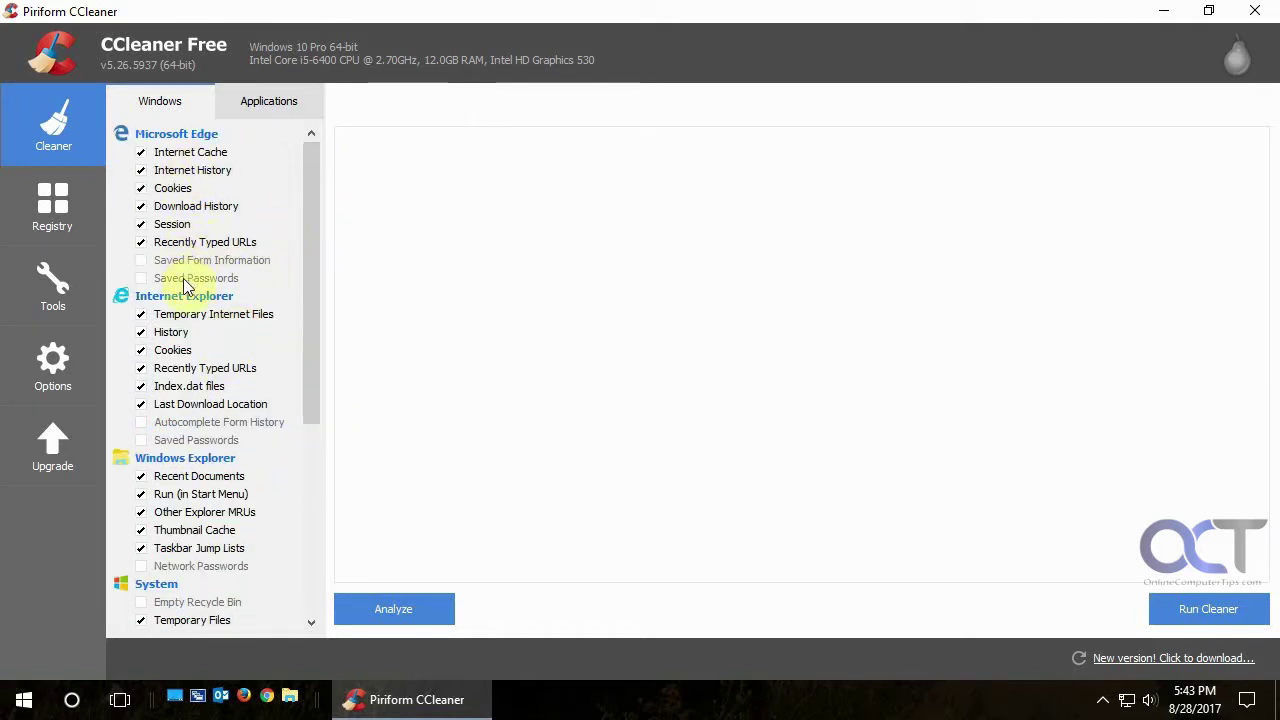
{"action": "left_click_drag", "start_coordinate": [313, 245], "coordinate": [314, 298]}
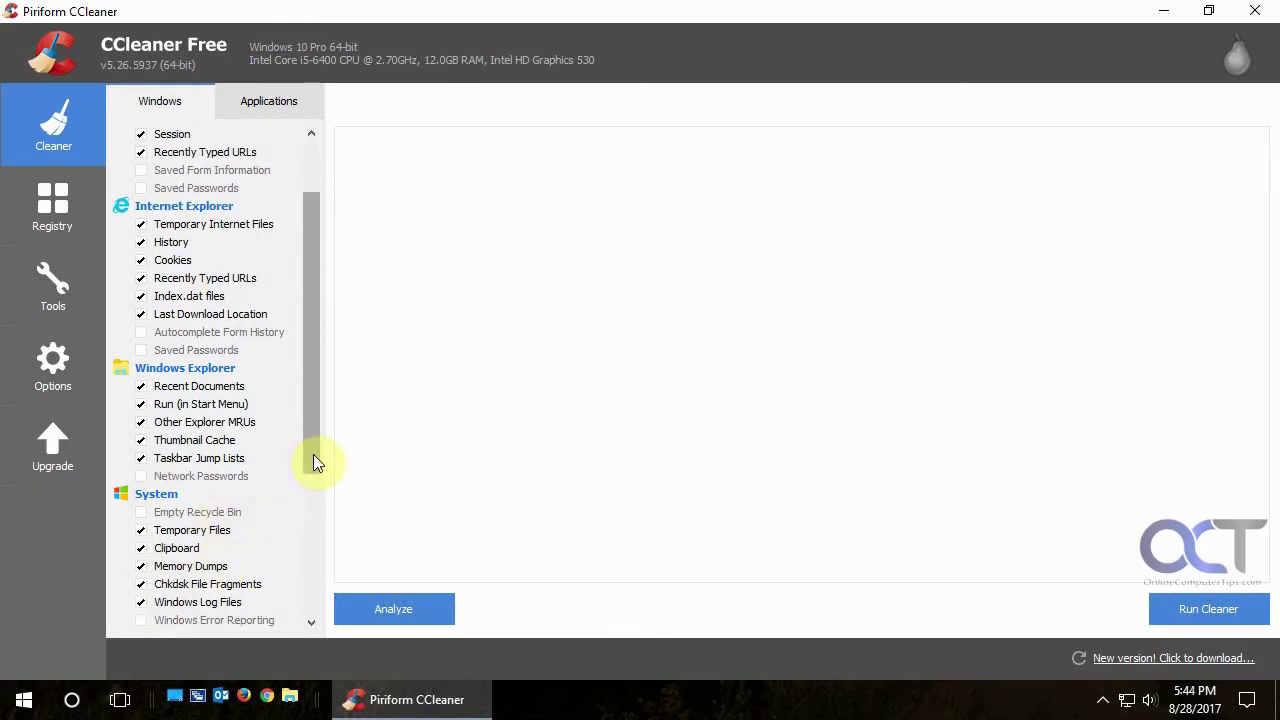
{"action": "left_click_drag", "start_coordinate": [313, 454], "coordinate": [337, 280]}
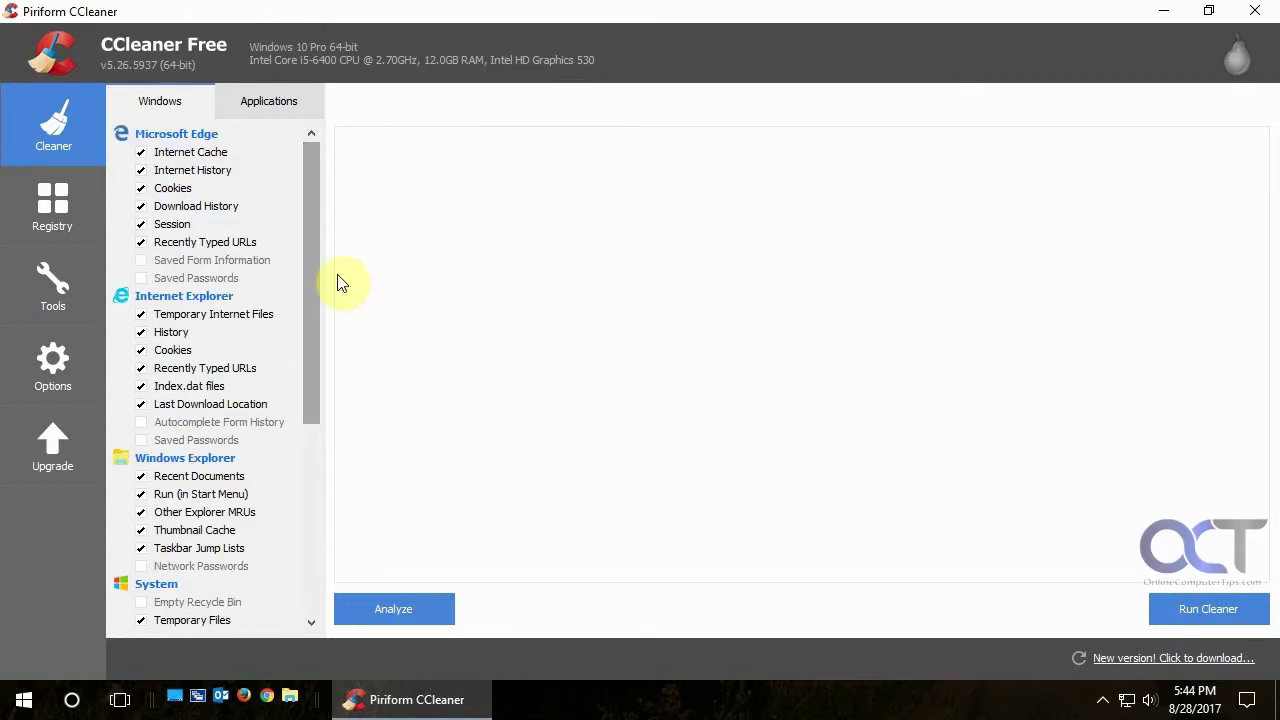
{"action": "left_click", "coordinate": [270, 92]}
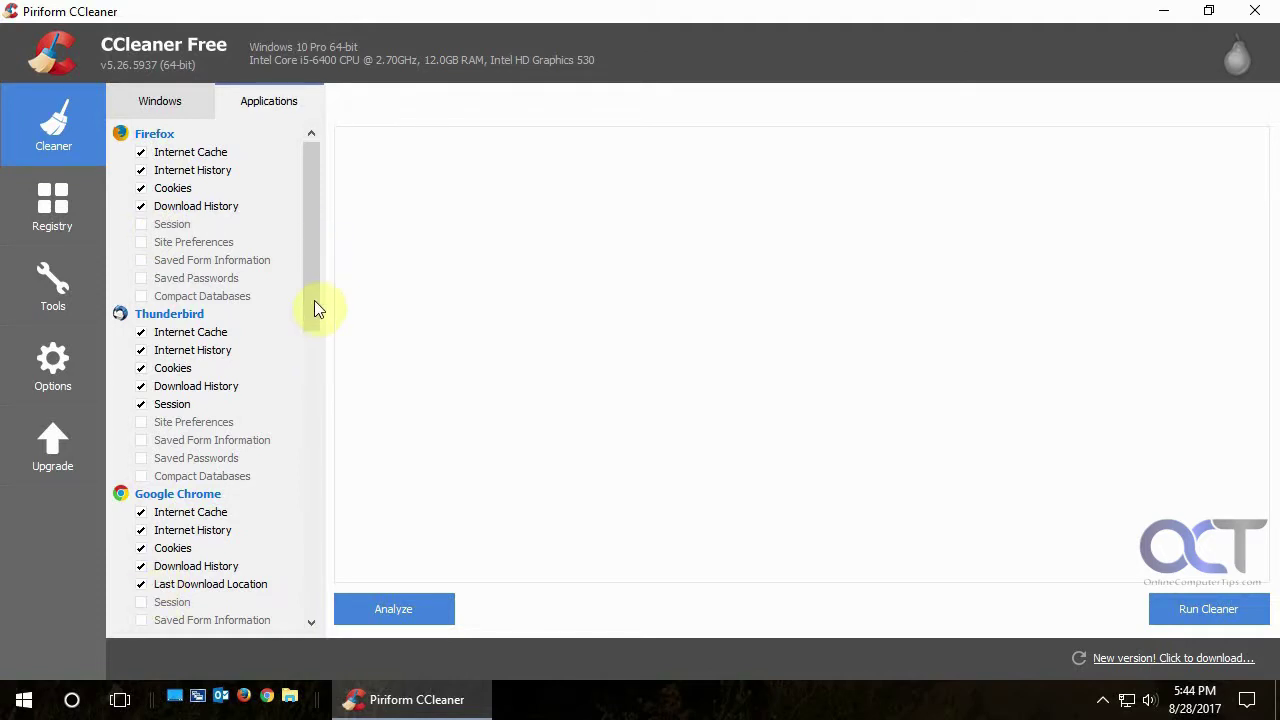
{"action": "scroll", "coordinate": [315, 335], "scroll_direction": "down", "scroll_amount": 3}
{"action": "left_click_drag", "start_coordinate": [315, 356], "coordinate": [334, 409]}
{"action": "left_click_drag", "start_coordinate": [309, 343], "coordinate": [330, 140]}
{"action": "left_click", "coordinate": [176, 102]}
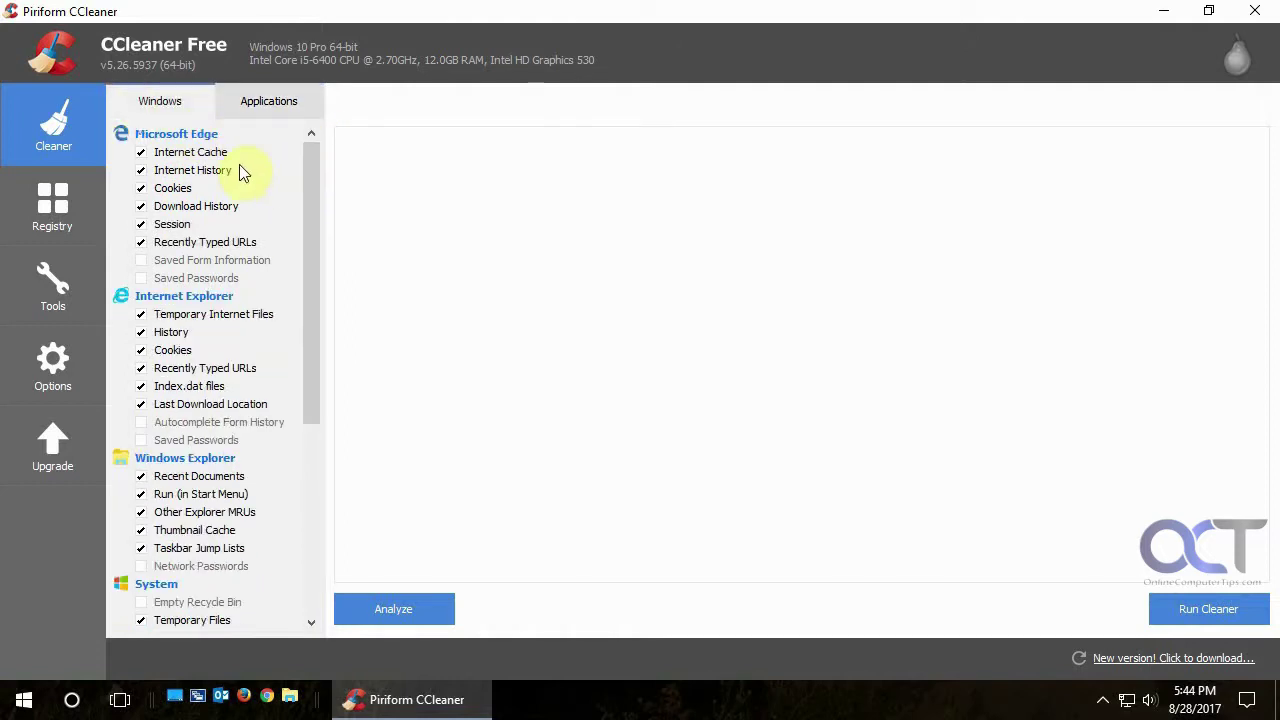
{"action": "scroll", "coordinate": [316, 300], "scroll_direction": "down", "scroll_amount": 3}
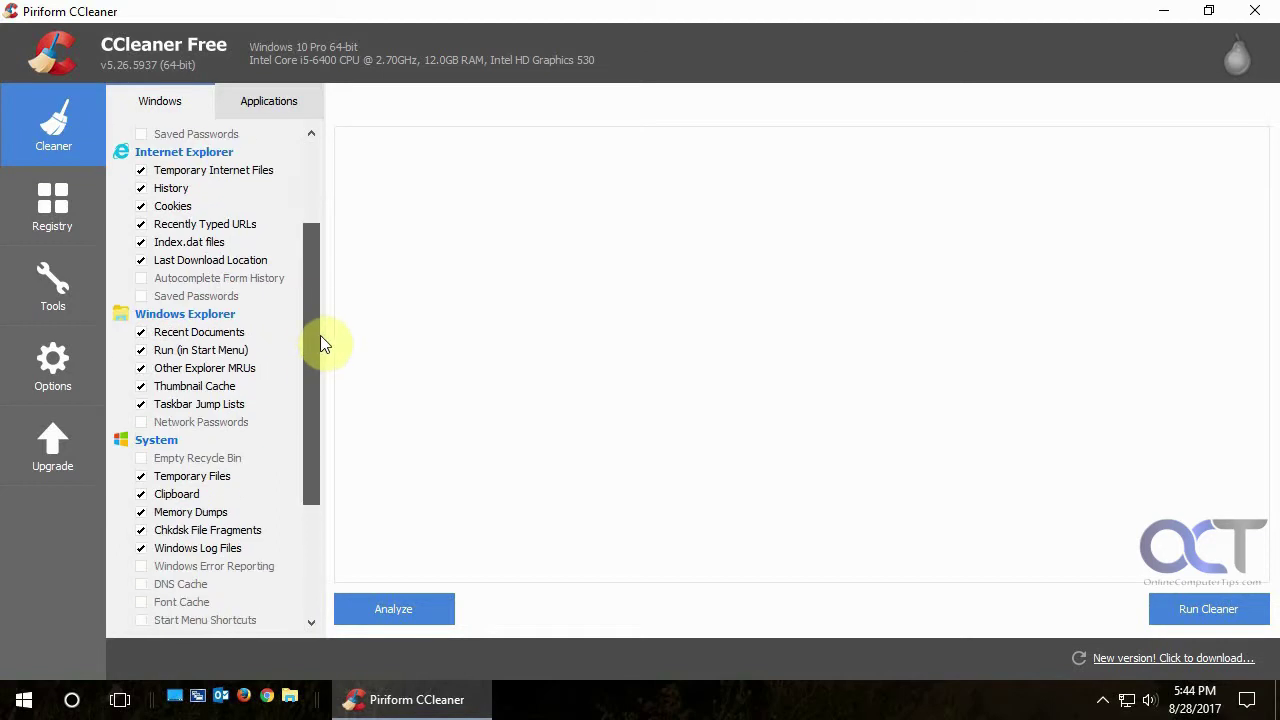
{"action": "left_click_drag", "start_coordinate": [311, 312], "coordinate": [331, 206]}
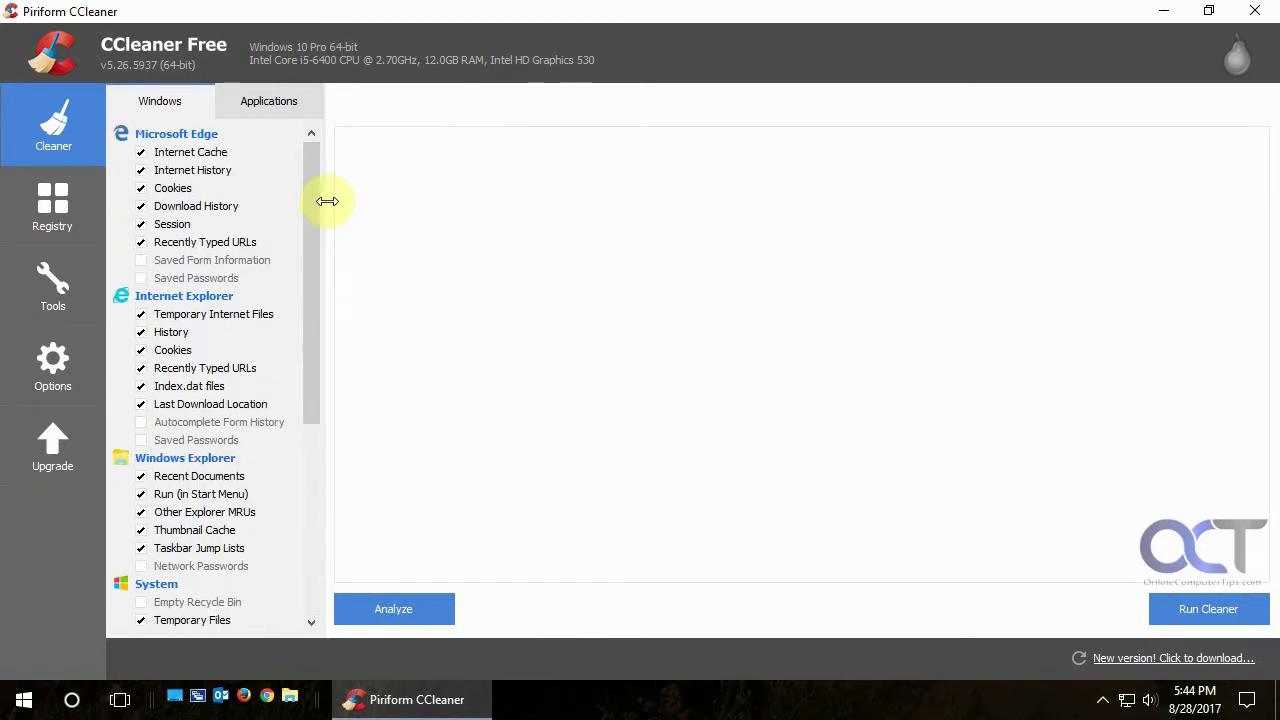
Analyze the checked items, finding about 4,309 MB of junk, and scroll through the results.
{"action": "left_click", "coordinate": [405, 611]}
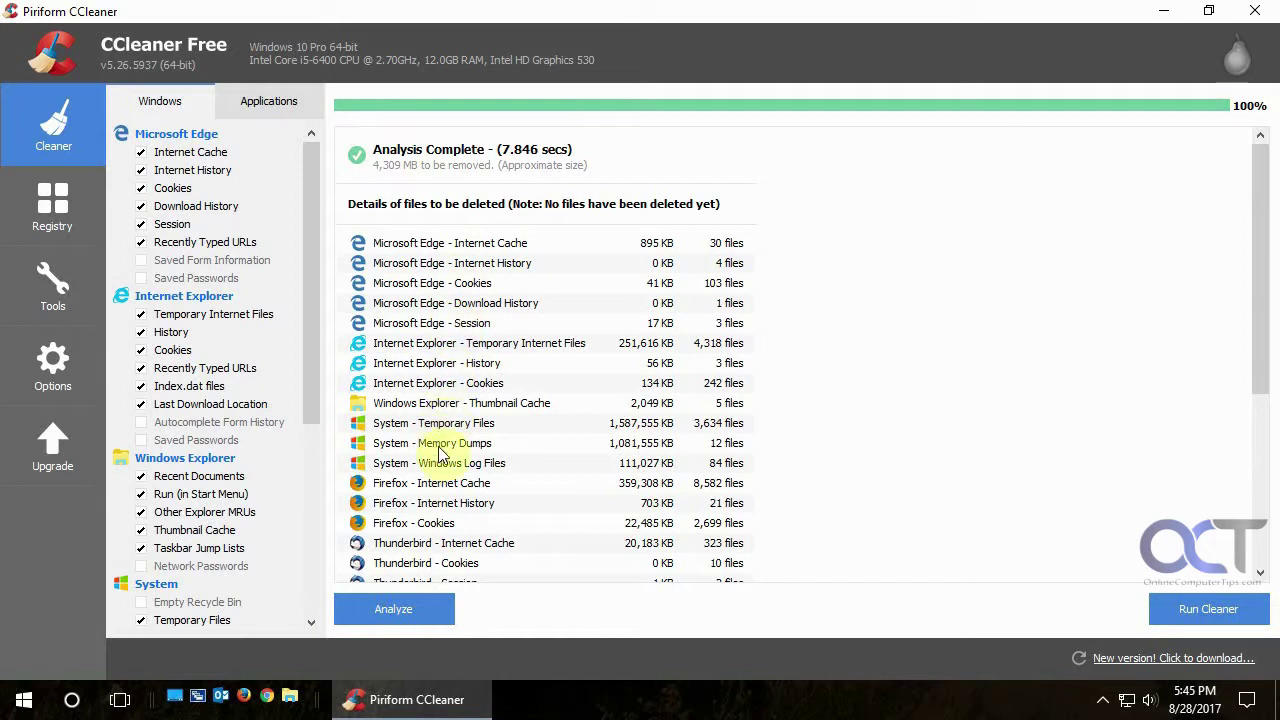
{"action": "scroll", "coordinate": [522, 360], "scroll_direction": "down", "scroll_amount": 3}
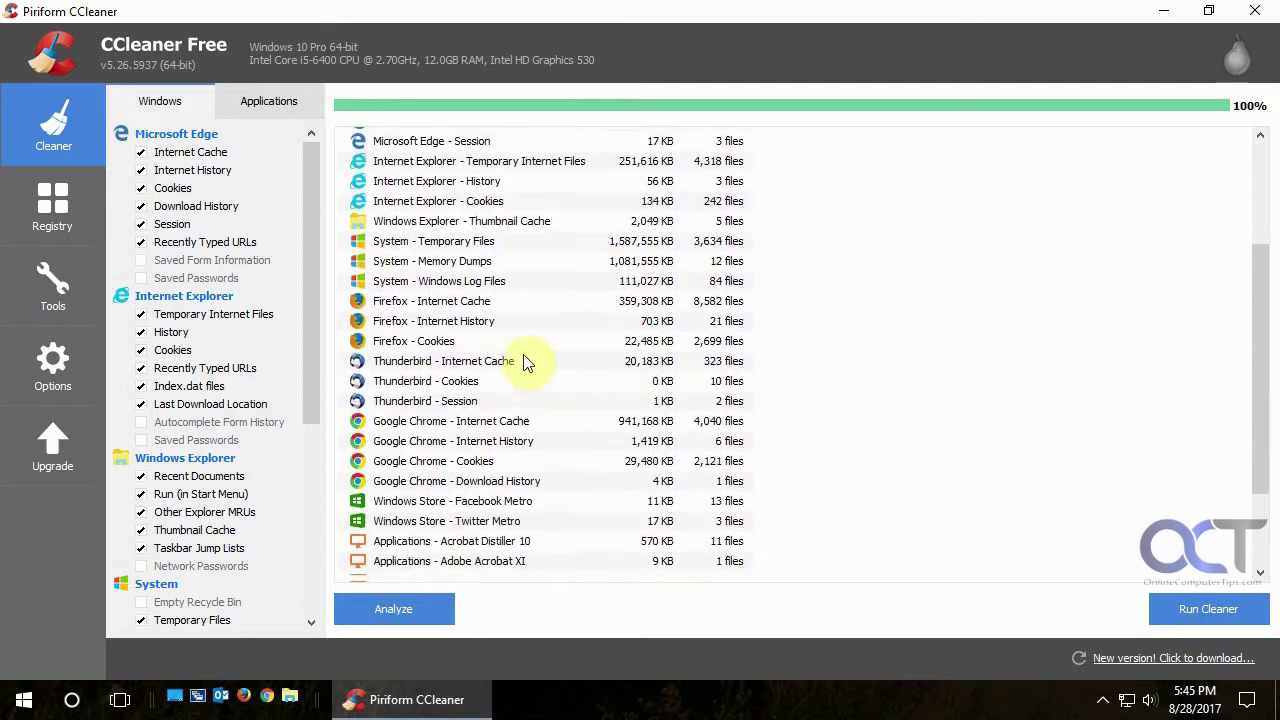
{"action": "scroll", "coordinate": [527, 362], "scroll_direction": "down", "scroll_amount": 1}
{"action": "scroll", "coordinate": [527, 362], "scroll_direction": "down", "scroll_amount": 2}
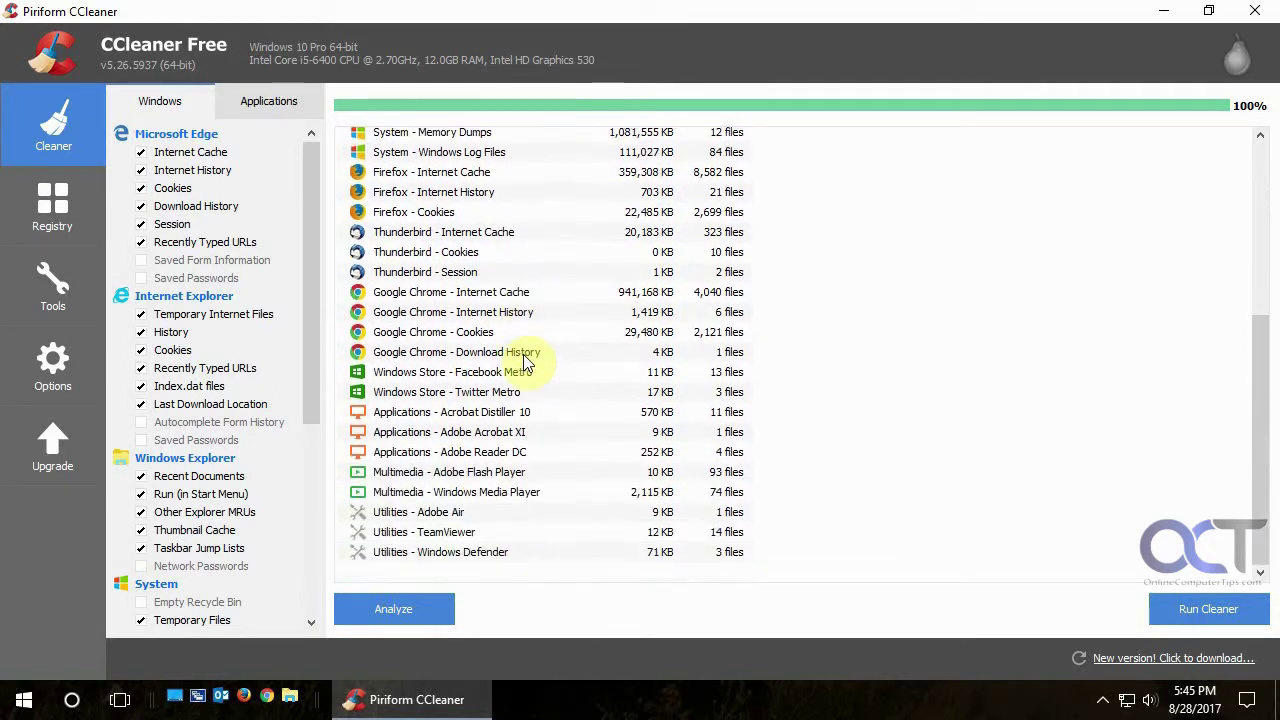
{"action": "scroll", "coordinate": [527, 362], "scroll_direction": "up", "scroll_amount": 5}
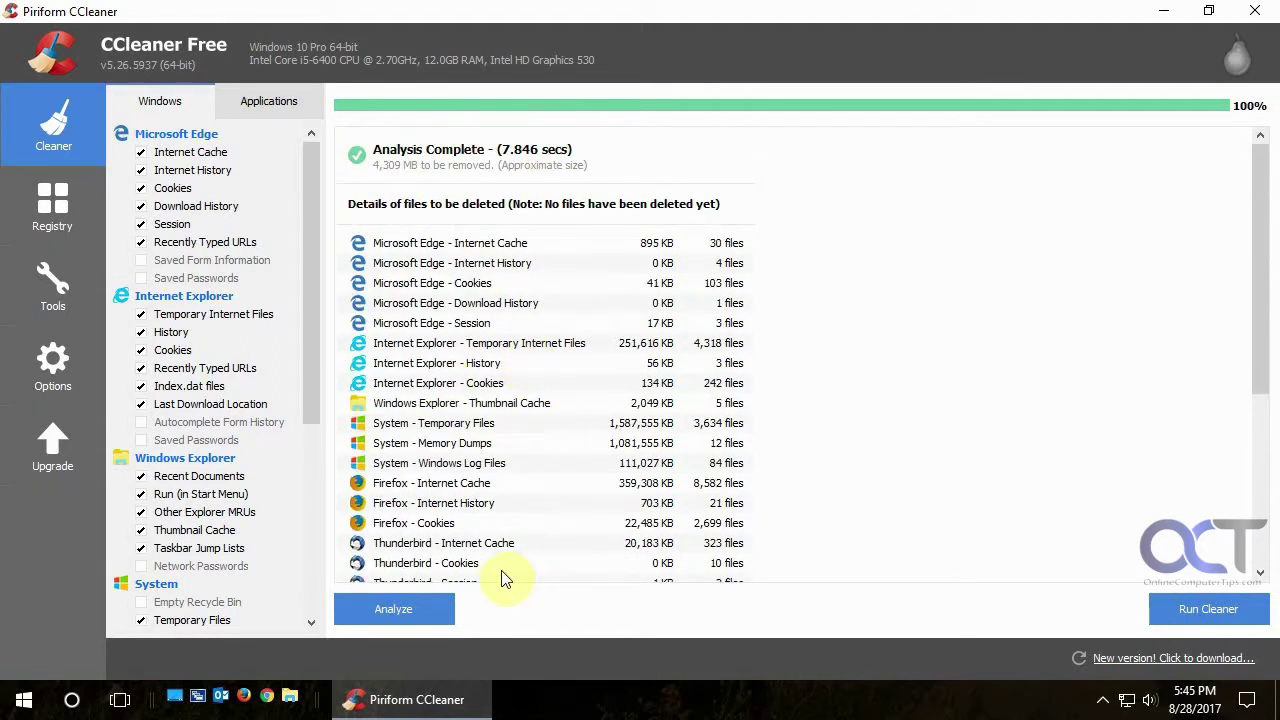
Run the cleaner and confirm, deleting 4,451 MB of junk, then go to the Registry page.
{"action": "left_click", "coordinate": [1207, 610]}
{"action": "left_click", "coordinate": [803, 316]}
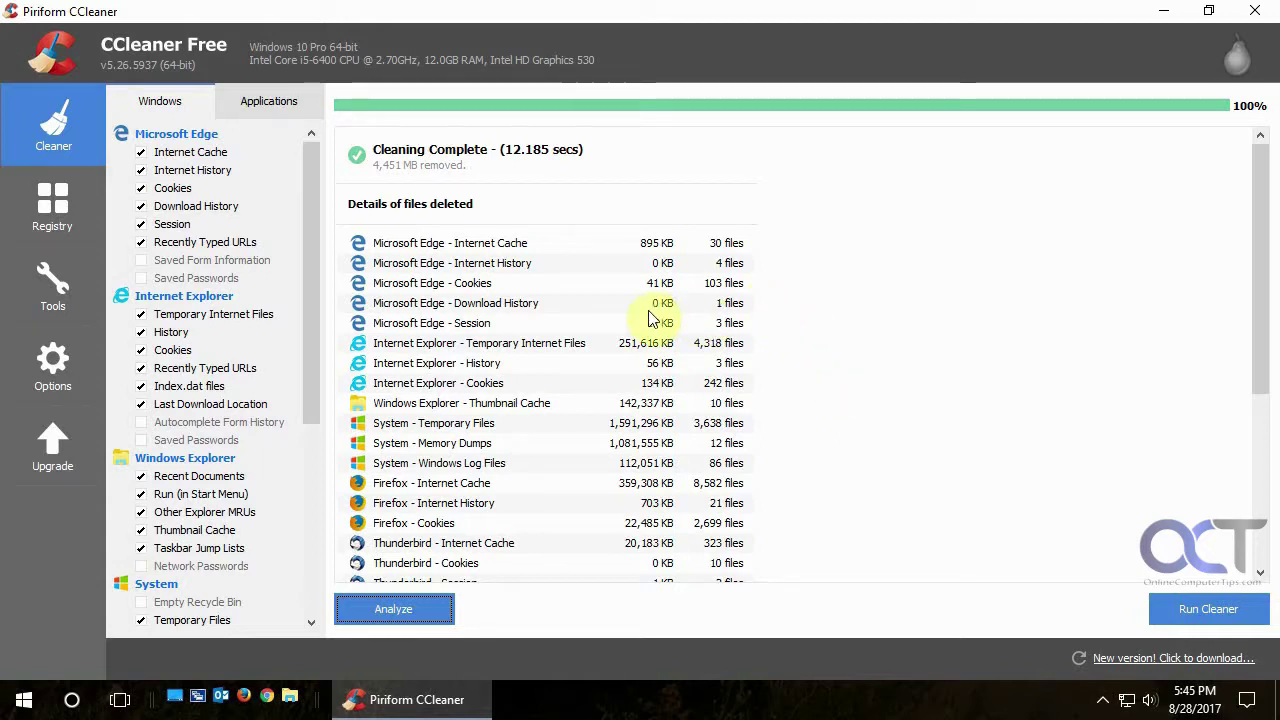
{"action": "left_click", "coordinate": [63, 219]}
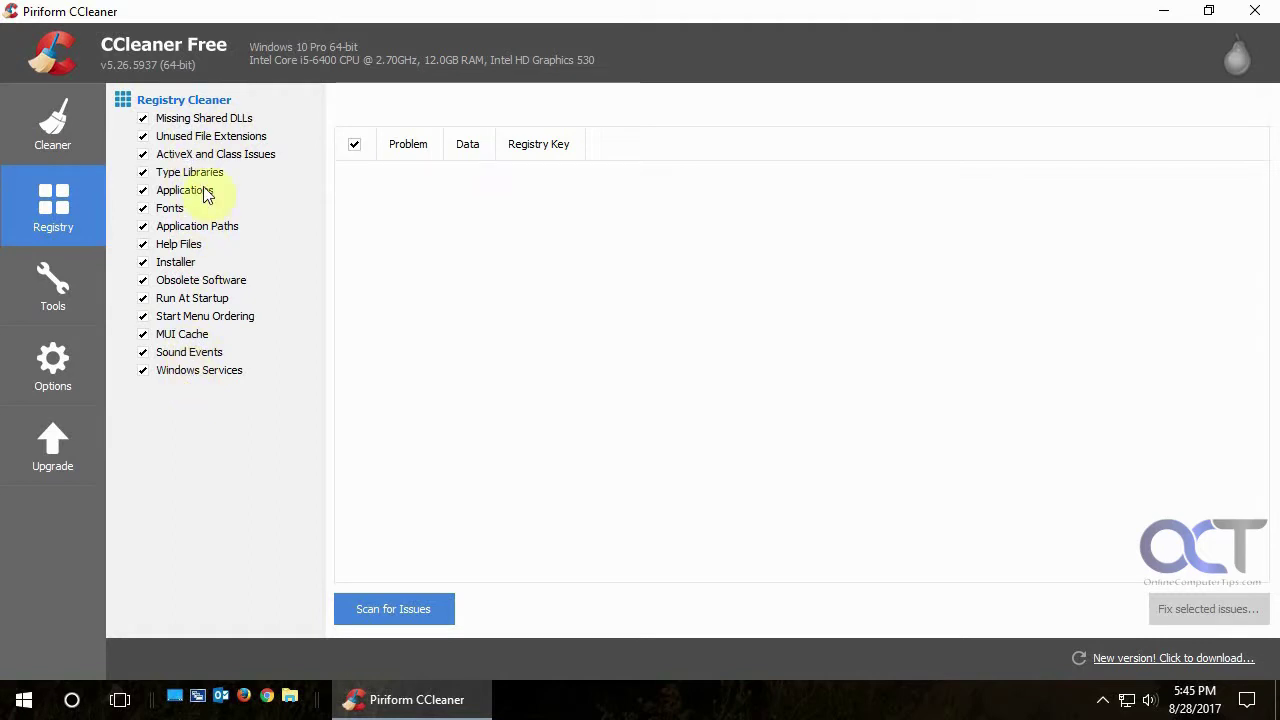
Scan the registry for issues and scroll through the problems found.
{"action": "left_click", "coordinate": [411, 604]}
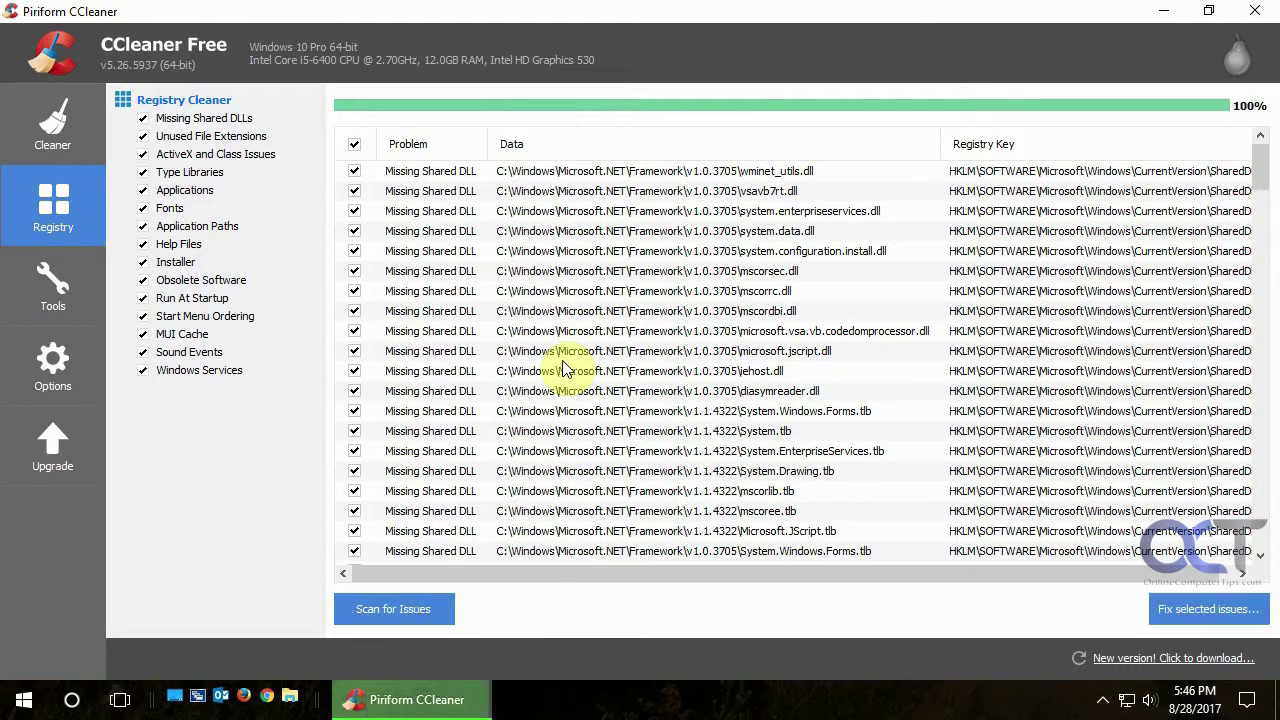
{"action": "mouse_move", "coordinate": [1260, 177]}
{"action": "left_mouse_down"}
{"action": "mouse_move", "coordinate": [1260, 357]}
{"action": "mouse_move", "coordinate": [1260, 177]}
{"action": "mouse_move", "coordinate": [1276, 410]}
{"action": "mouse_move", "coordinate": [1262, 440]}
{"action": "mouse_move", "coordinate": [1262, 165]}
{"action": "left_mouse_up"}
Fix all 174 selected registry issues without backing up the registry.
{"action": "left_click", "coordinate": [1230, 613]}
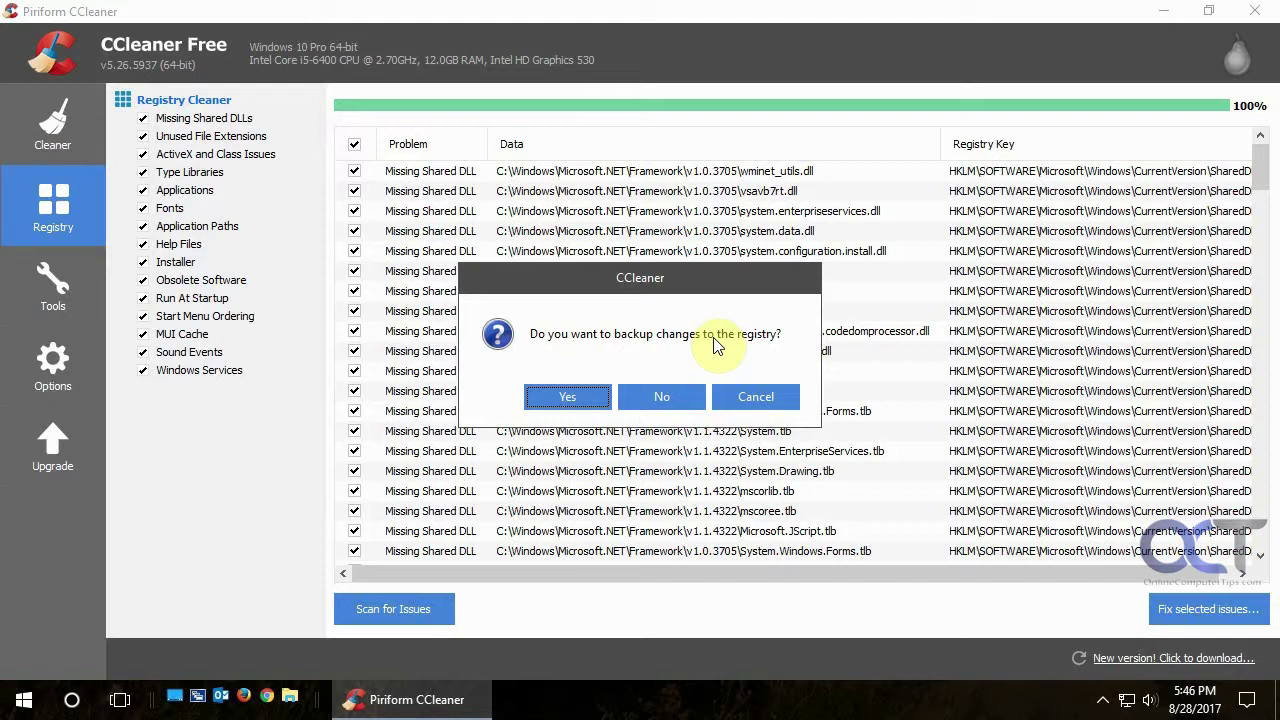
{"action": "left_click", "coordinate": [663, 396]}
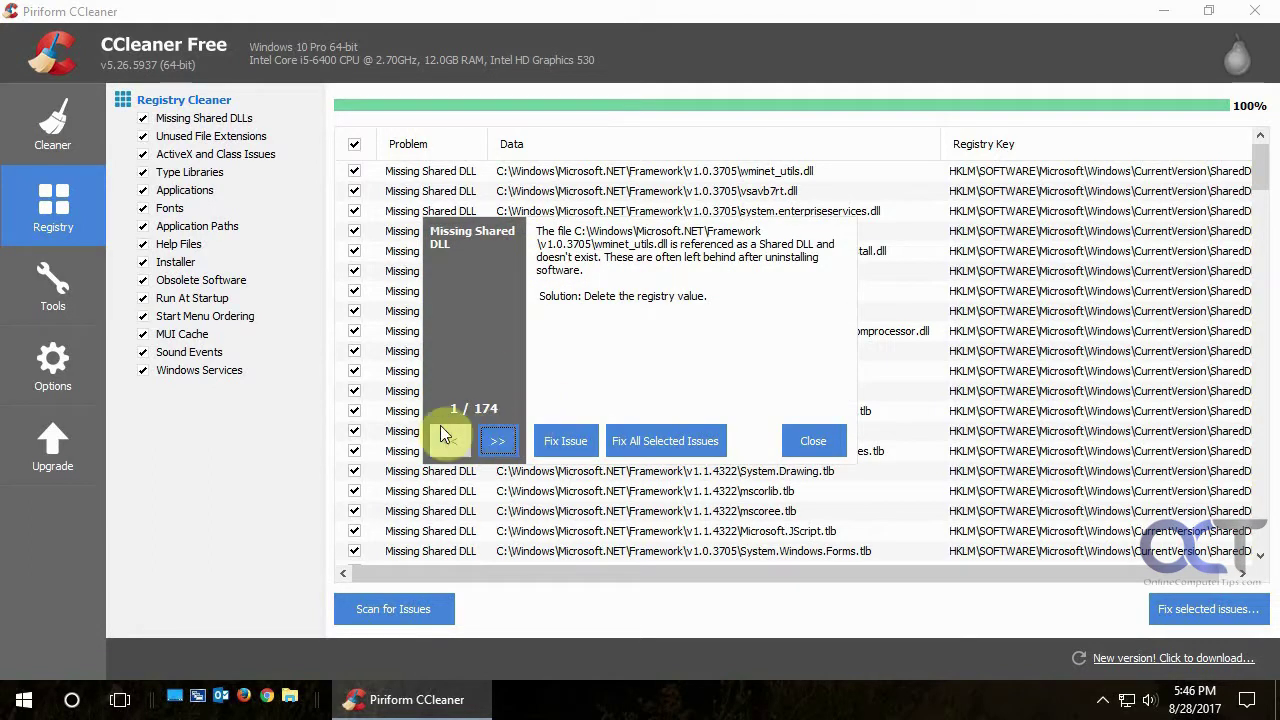
{"action": "left_click", "coordinate": [669, 441]}
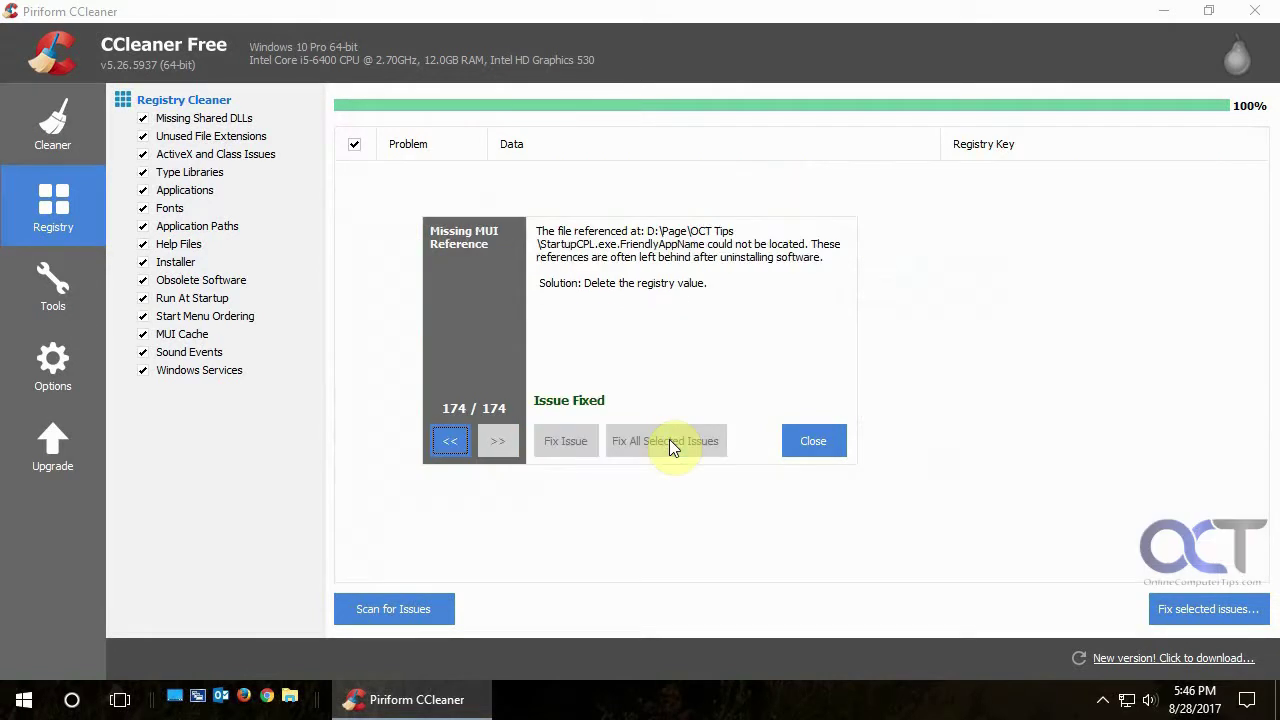
{"action": "left_click", "coordinate": [833, 441]}
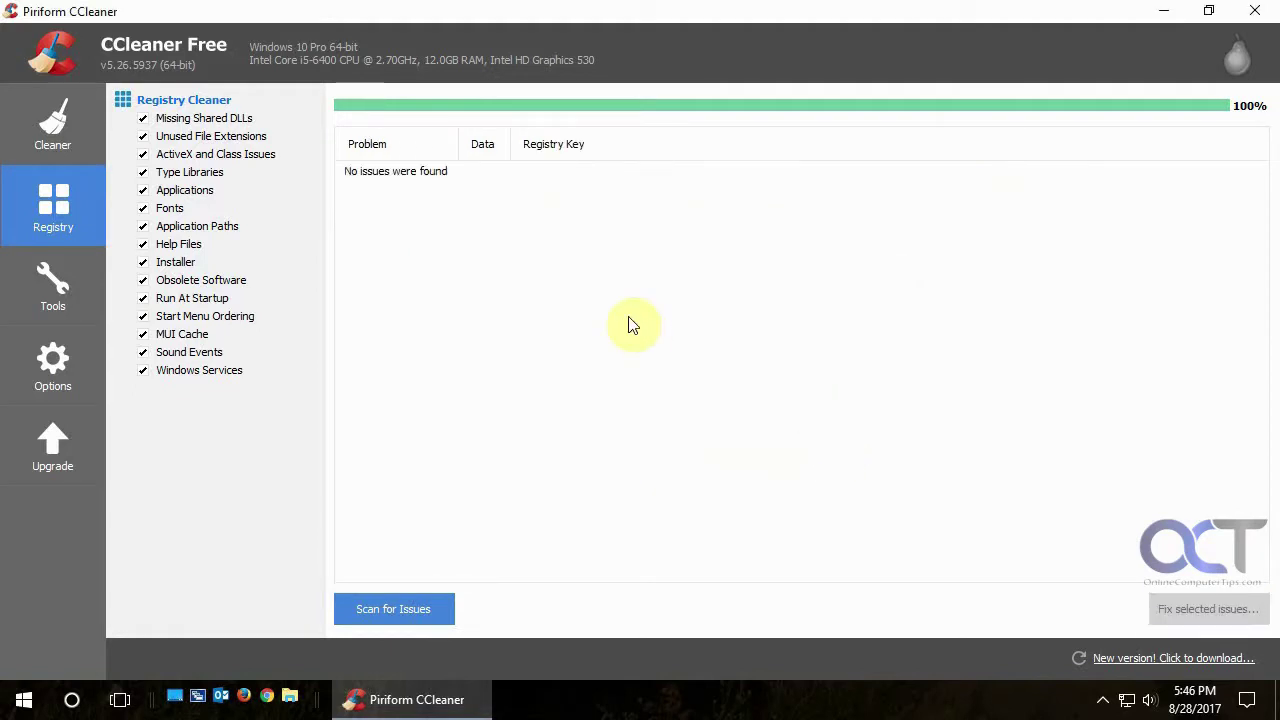
{"action": "left_click", "coordinate": [55, 292]}
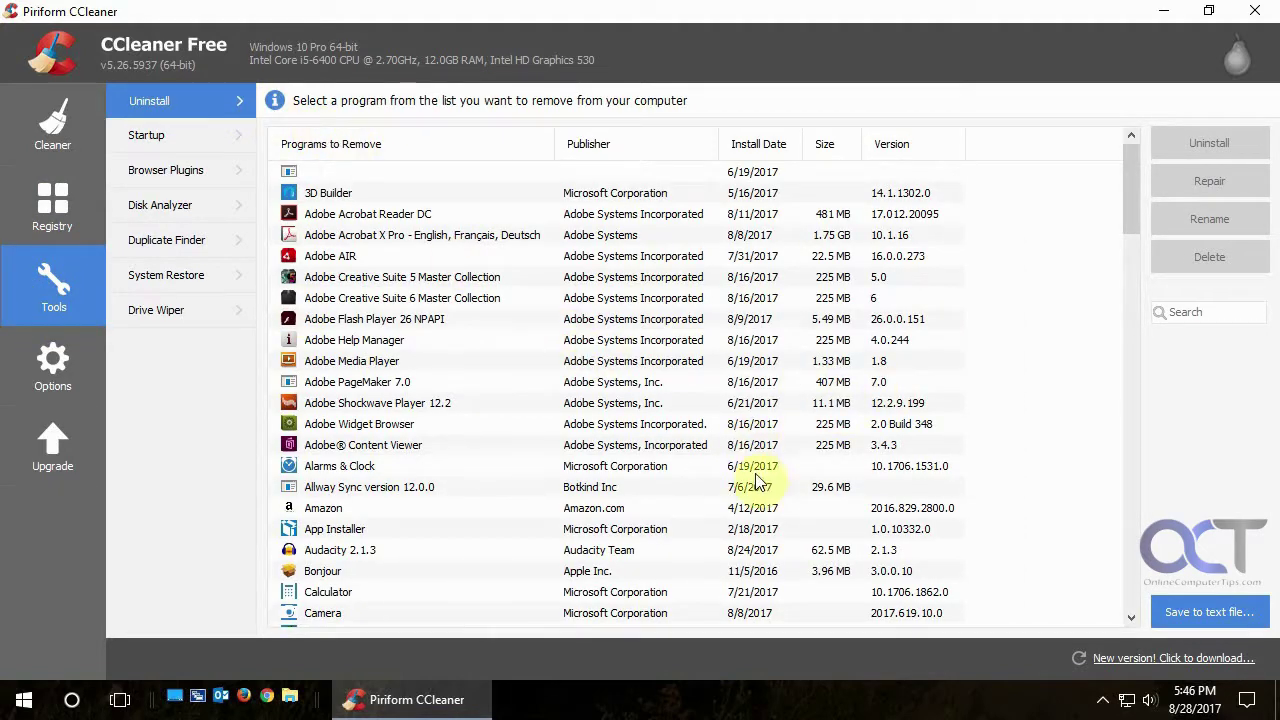
Browse the Uninstall list and the Windows, Scheduled Tasks and Context Menu startup entries.
{"action": "scroll", "coordinate": [757, 482], "scroll_direction": "down", "scroll_amount": 5}
{"action": "scroll", "coordinate": [760, 484], "scroll_direction": "down", "scroll_amount": 5}
{"action": "scroll", "coordinate": [766, 486], "scroll_direction": "up", "scroll_amount": 10}
{"action": "left_click", "coordinate": [196, 128]}
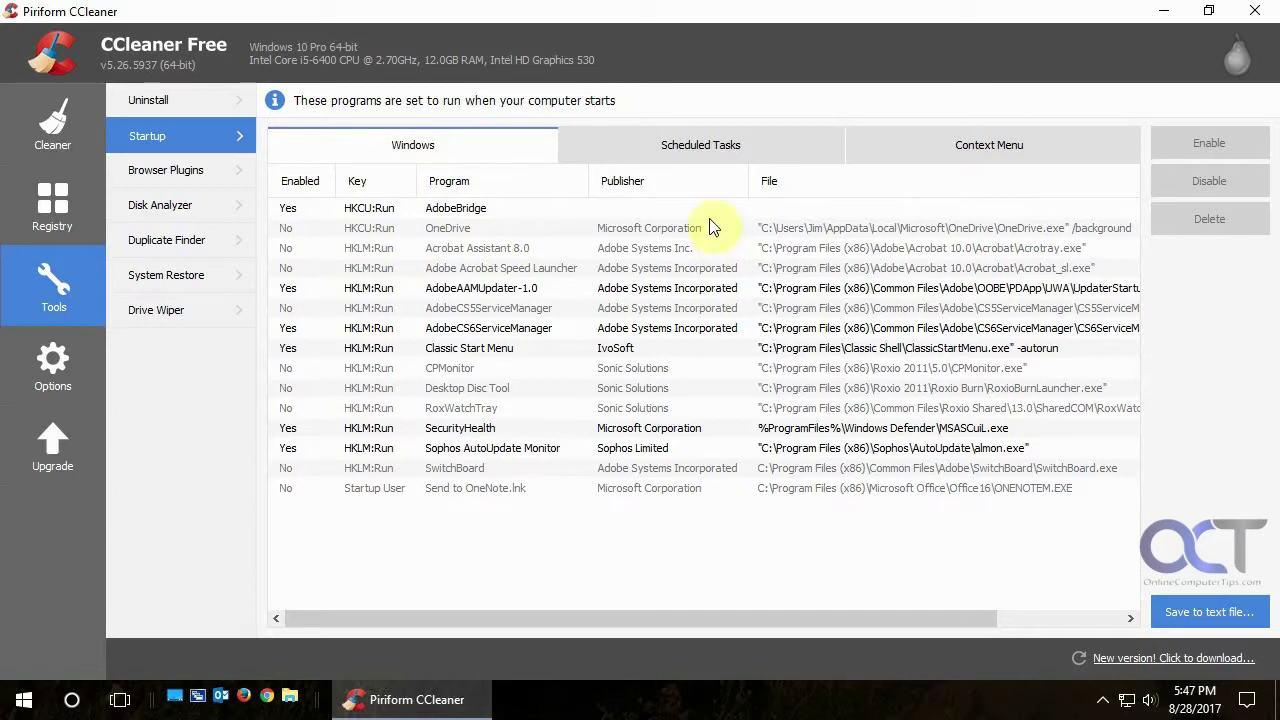
{"action": "left_click", "coordinate": [700, 152]}
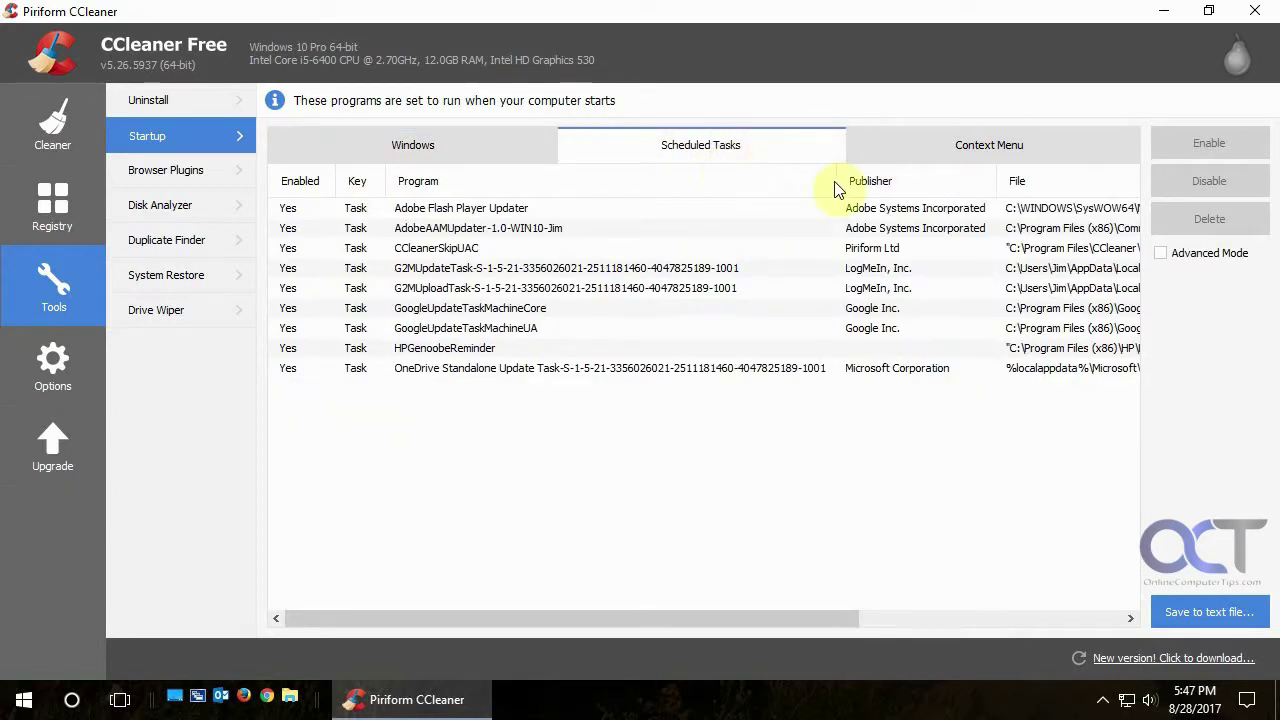
{"action": "left_click", "coordinate": [972, 137]}
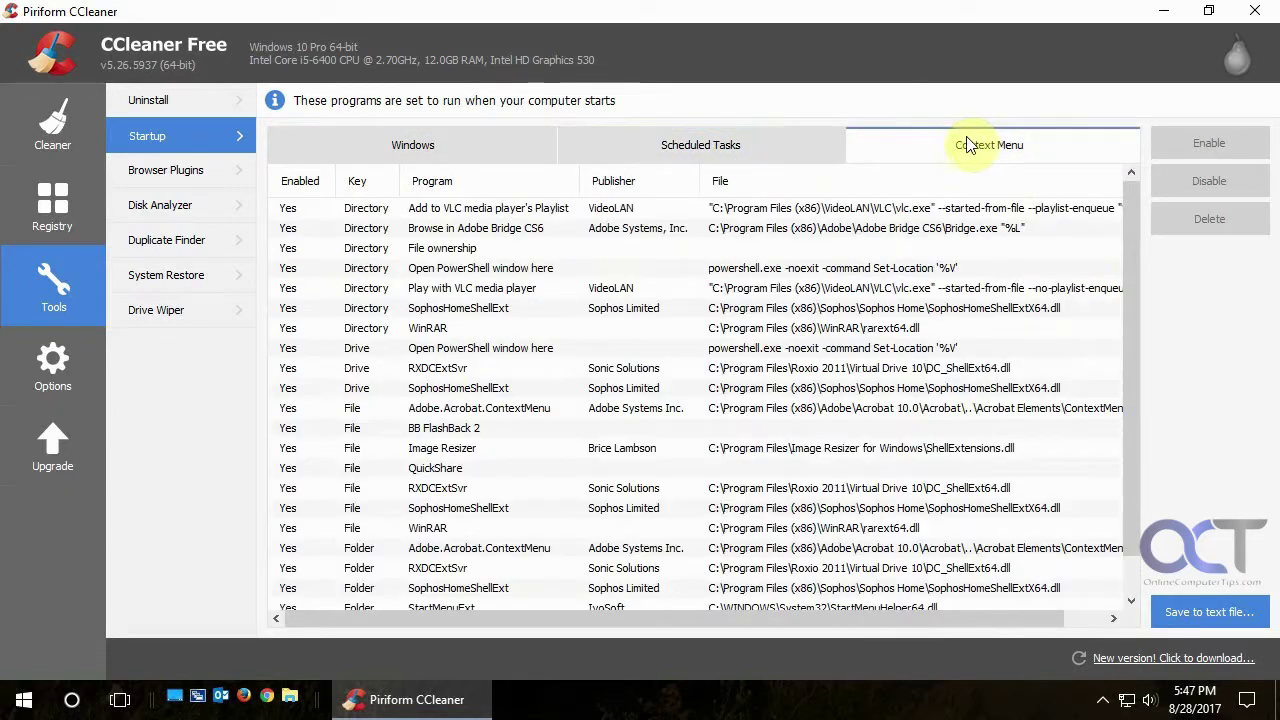
{"action": "left_click", "coordinate": [404, 145]}
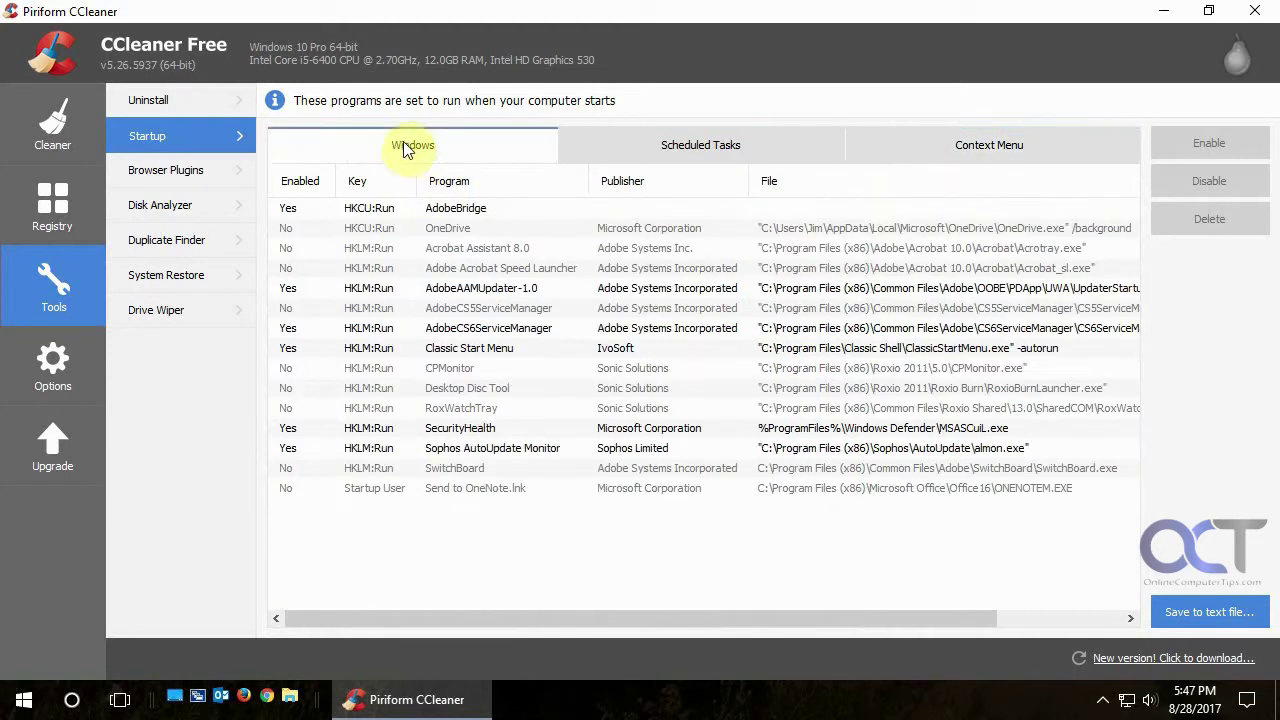
{"action": "left_click", "coordinate": [676, 290]}
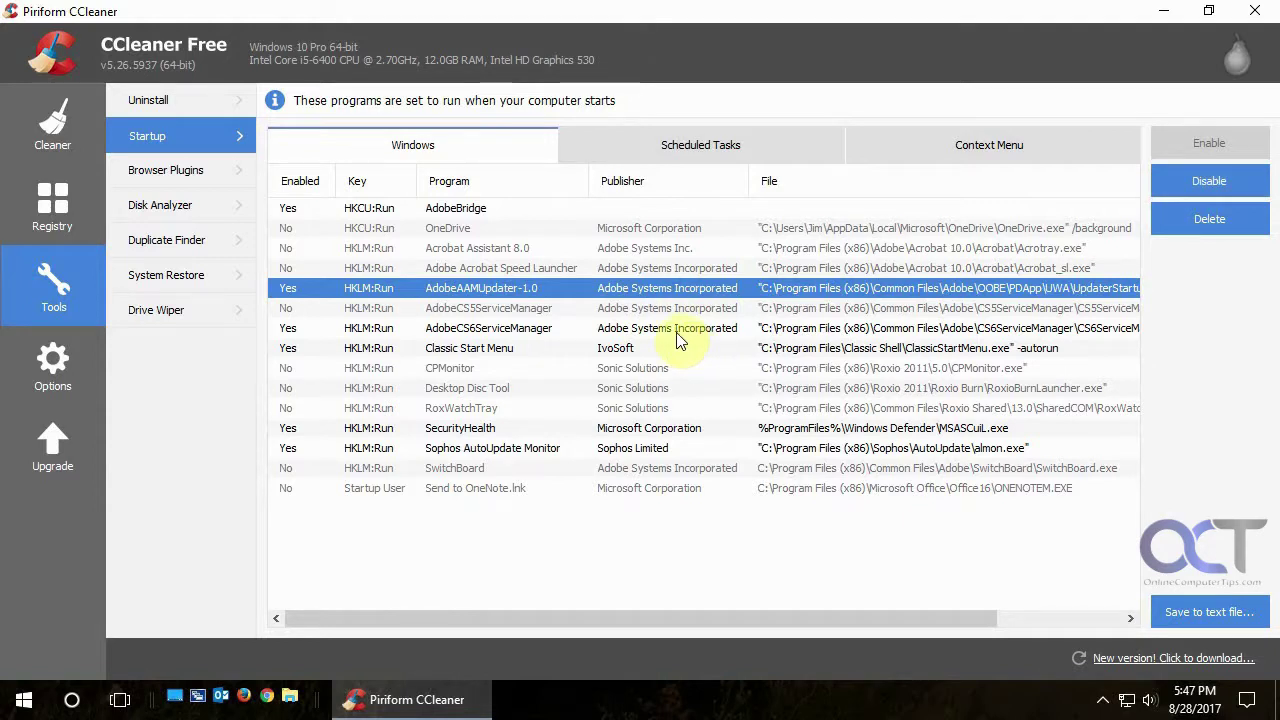
Review the Firefox, Chrome and Internet Explorer browser plugins, then open Disk Analyzer.
{"action": "left_click", "coordinate": [222, 171]}
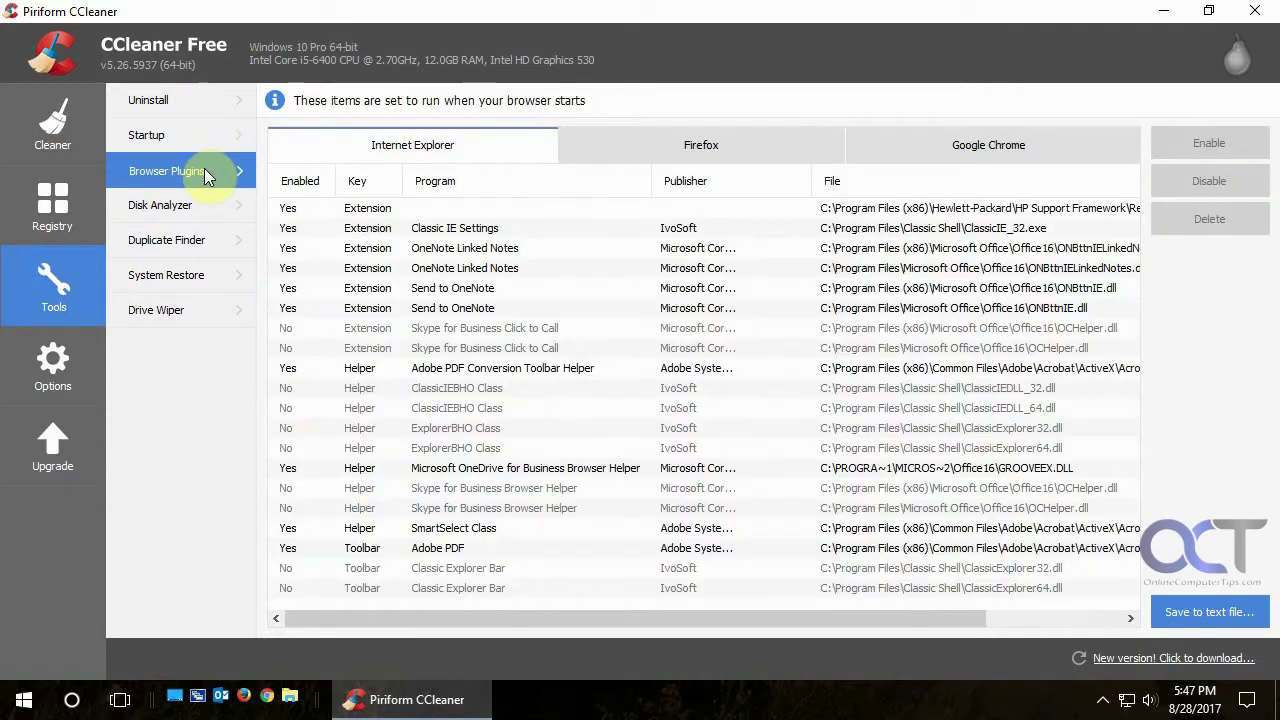
{"action": "left_click", "coordinate": [674, 148]}
{"action": "left_click", "coordinate": [946, 144]}
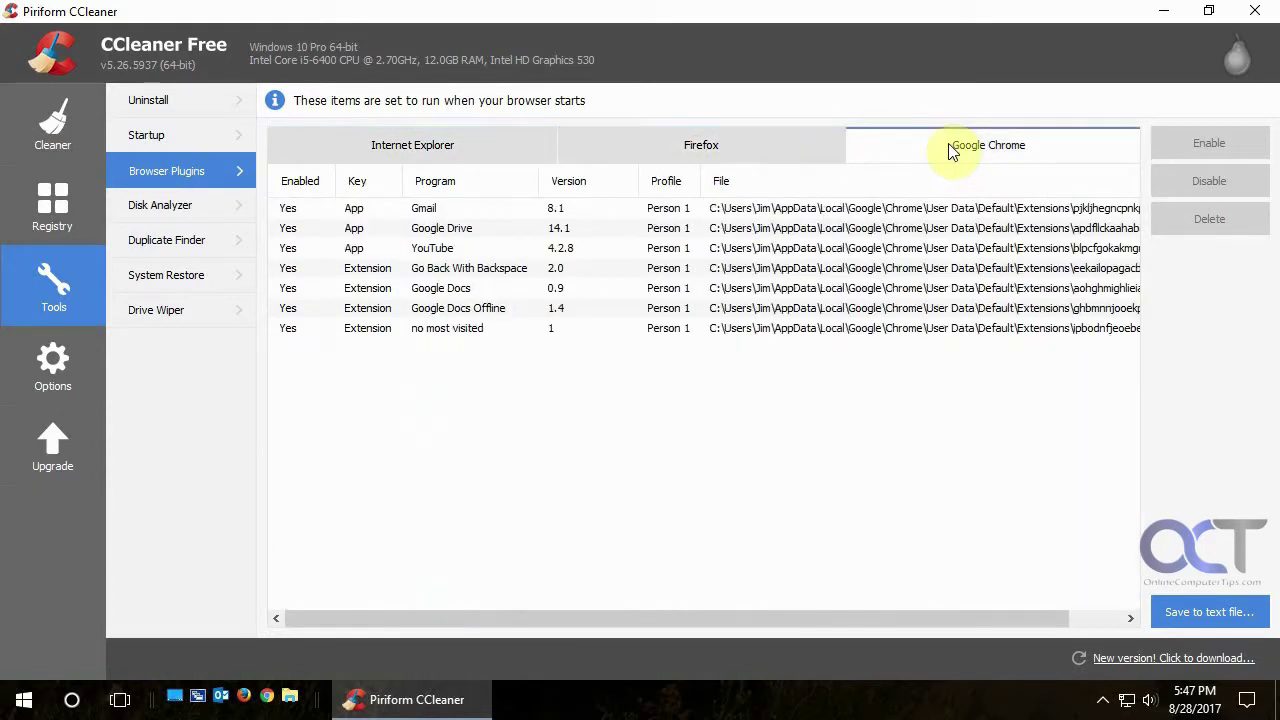
{"action": "left_click", "coordinate": [731, 145]}
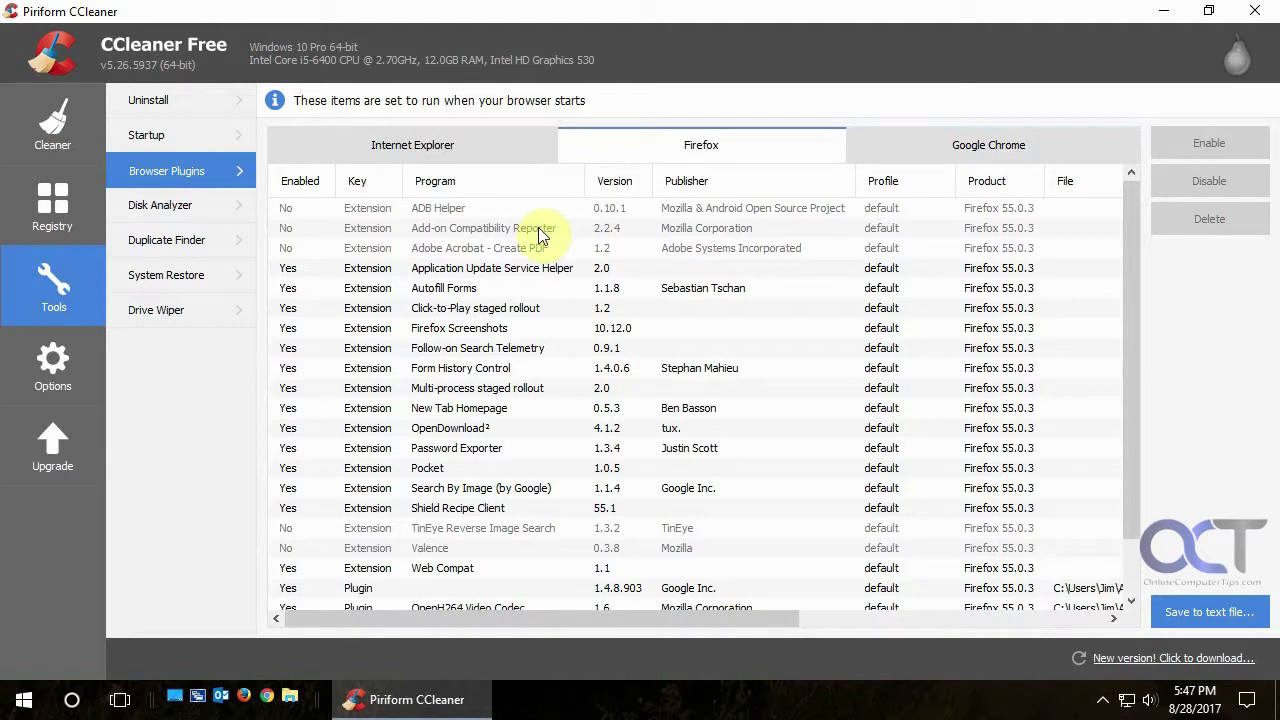
{"action": "left_click", "coordinate": [512, 268]}
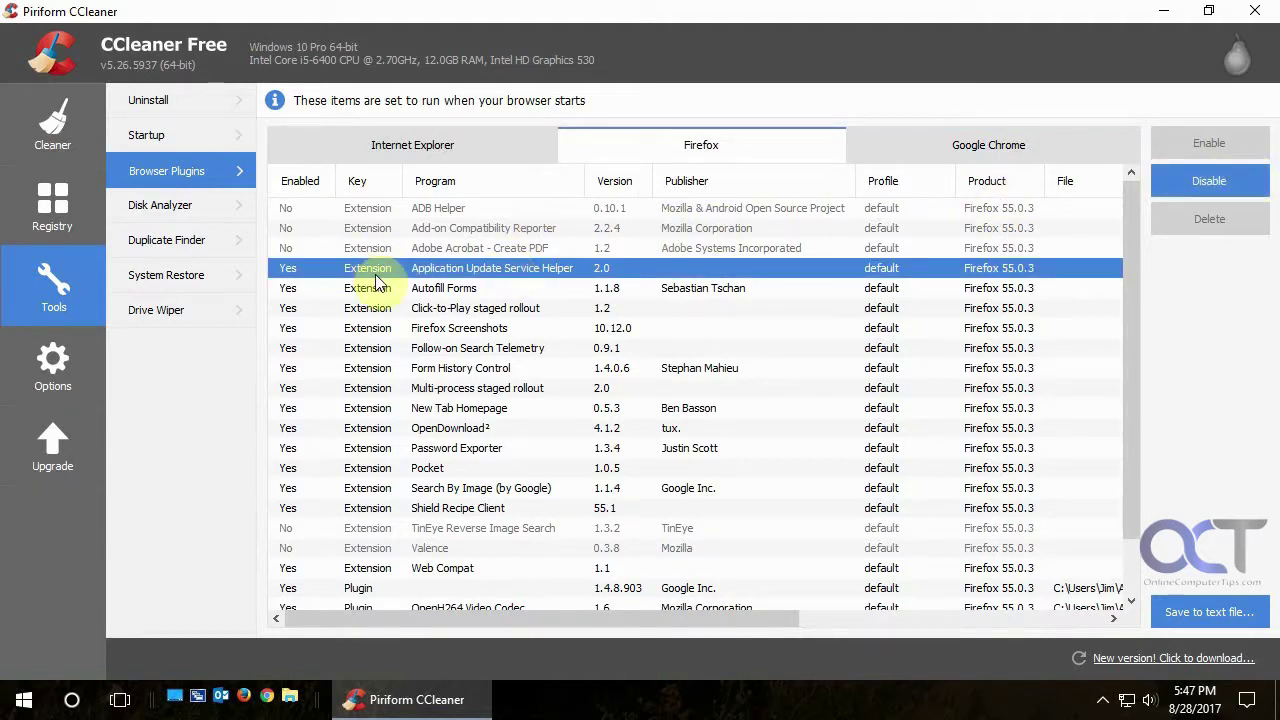
{"action": "left_click", "coordinate": [461, 145]}
{"action": "left_click", "coordinate": [197, 214]}
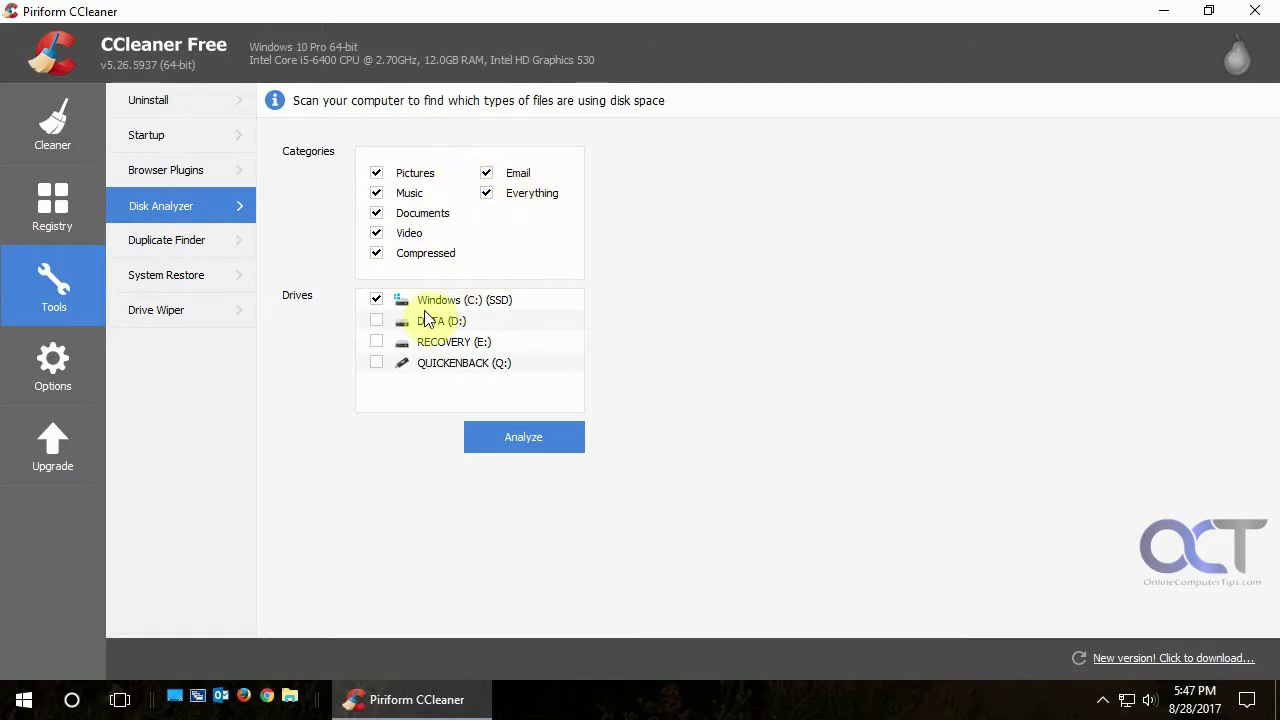
Analyze disk usage of drive C: with all file categories checked.
{"action": "left_click", "coordinate": [527, 440]}
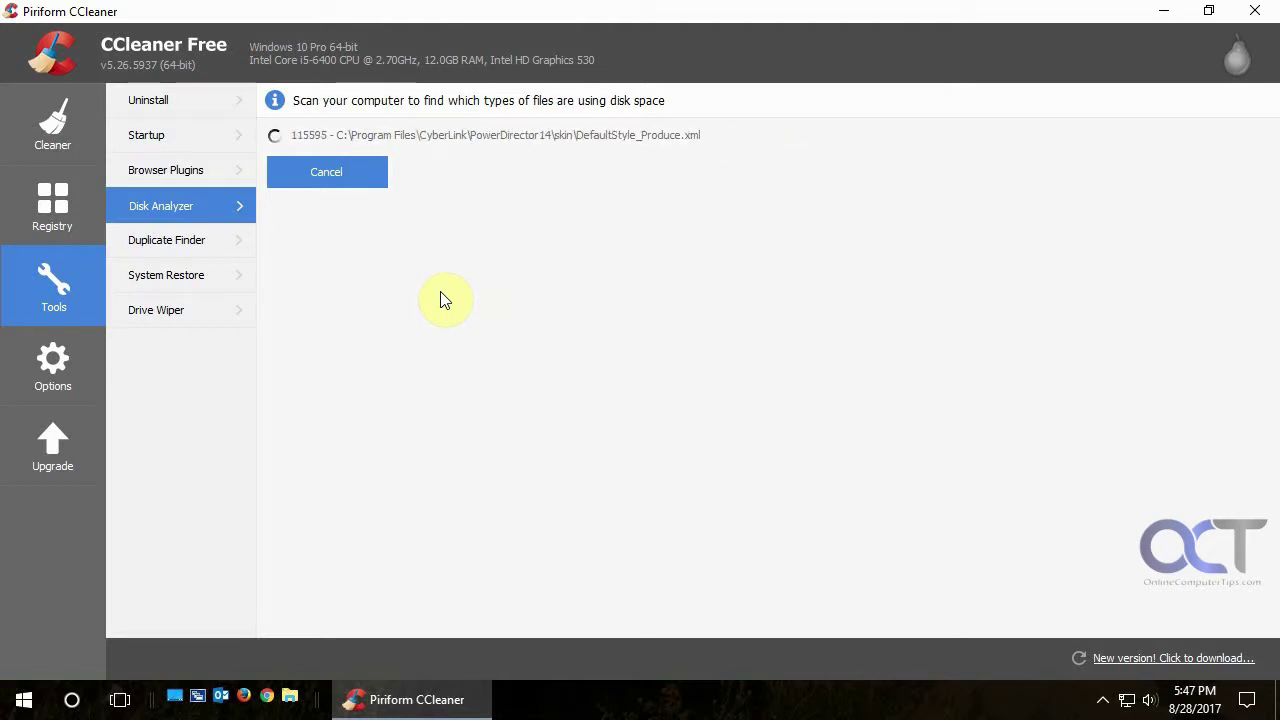
View the Duplicate Finder options and System Restore points, then bring up Drive Wiper.
{"action": "left_click", "coordinate": [206, 242]}
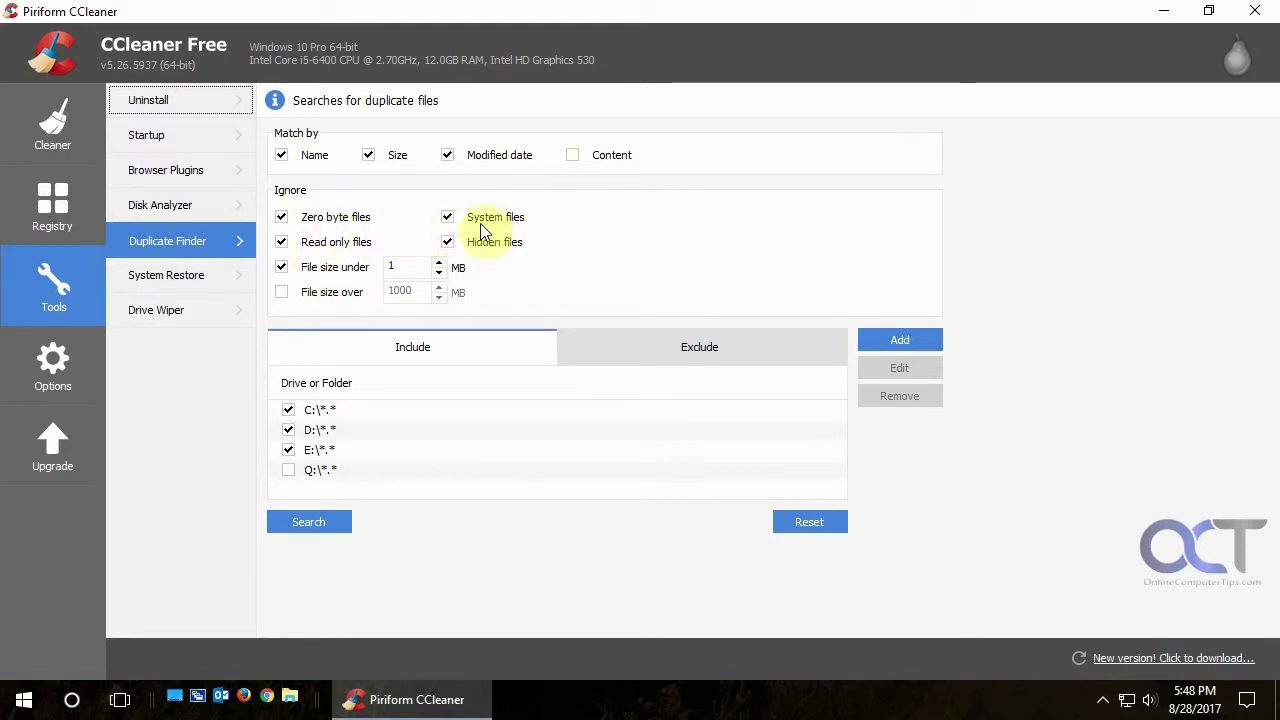
{"action": "left_click", "coordinate": [199, 276]}
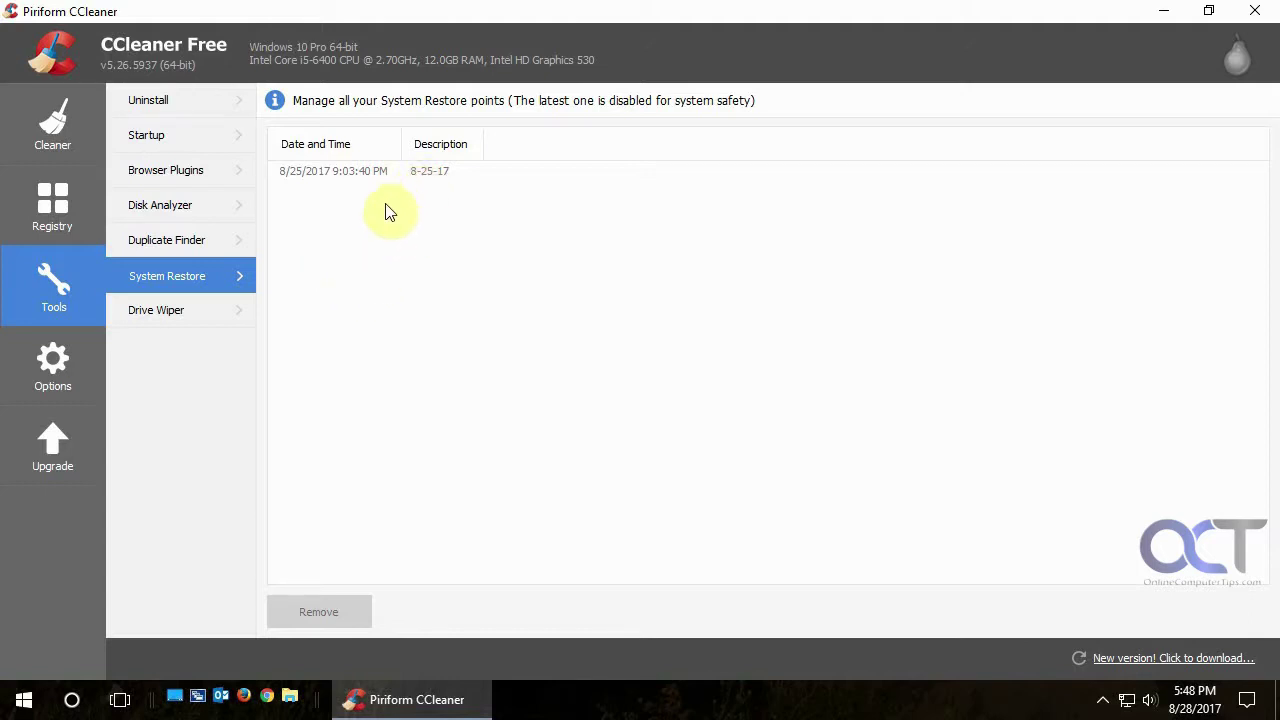
{"action": "left_click", "coordinate": [216, 312]}
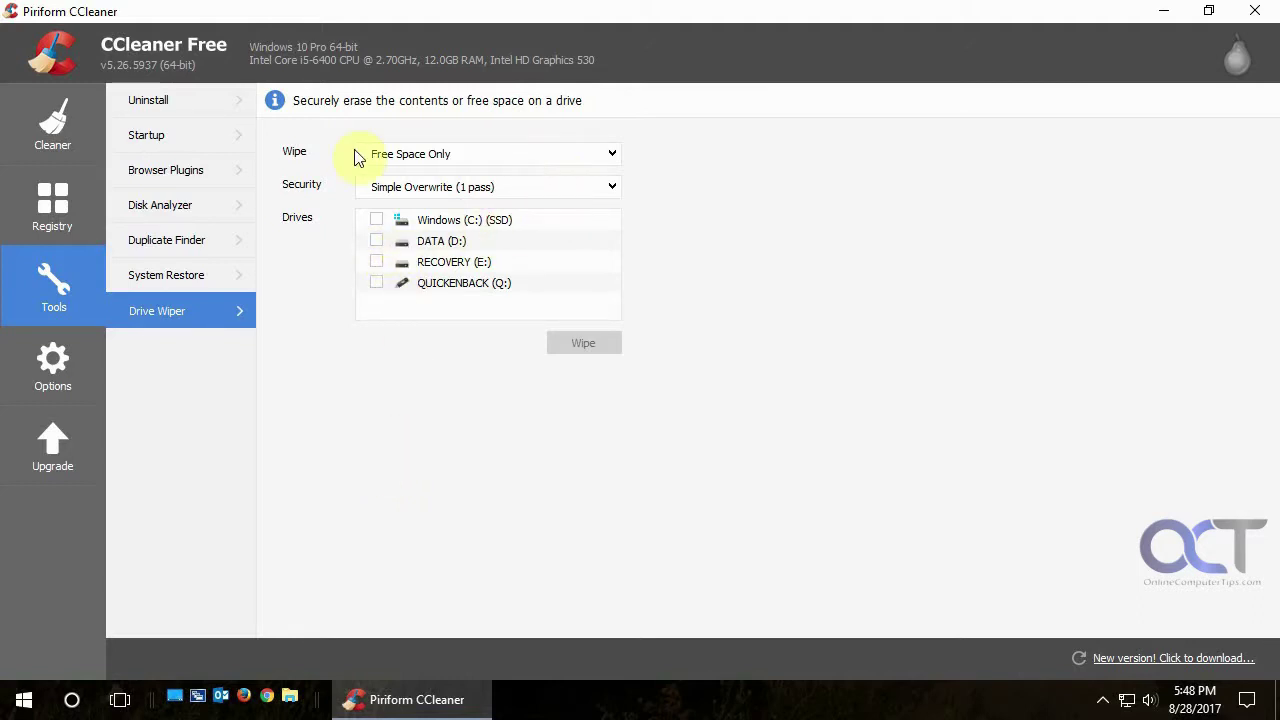
Check the Wipe and Security dropdowns, keeping Free Space Only and Simple Overwrite (1 pass).
{"action": "left_click", "coordinate": [511, 158]}
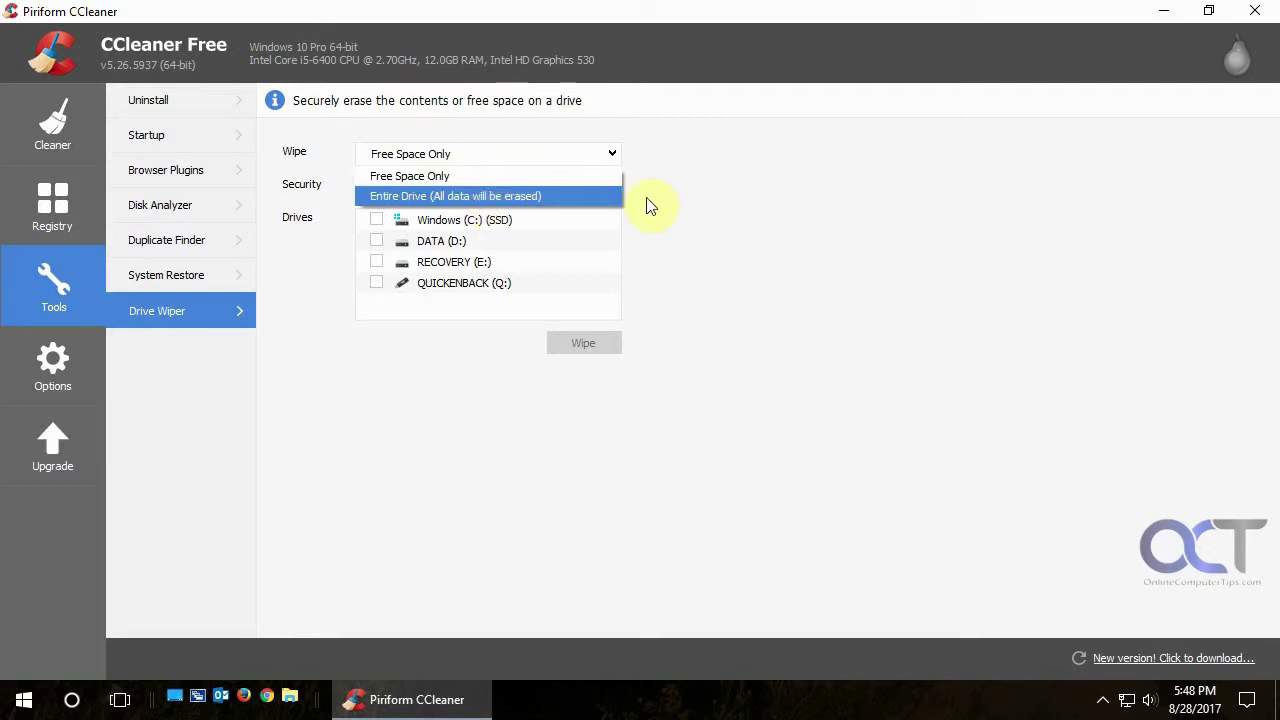
{"action": "left_click", "coordinate": [700, 201]}
{"action": "left_click", "coordinate": [612, 192]}
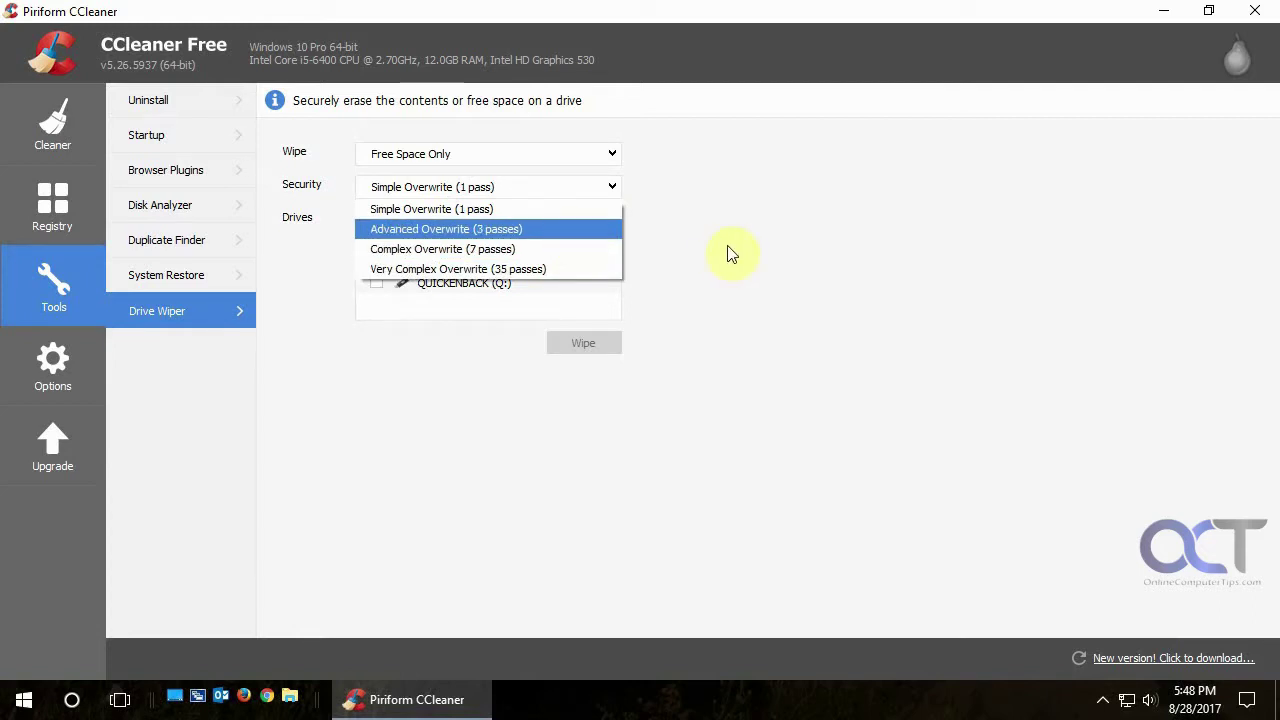
{"action": "left_click", "coordinate": [757, 266]}
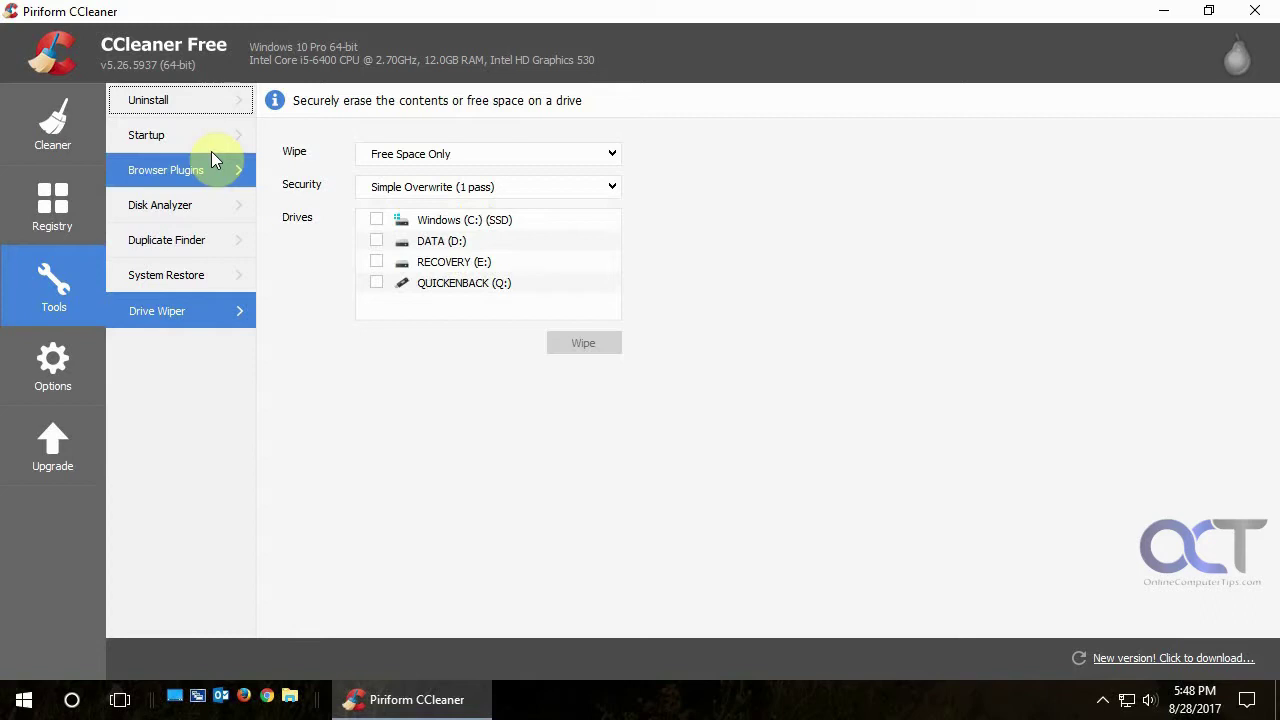
In the disk analysis results, view the Pictures, Music, Documents, Video and Compressed file lists.
{"action": "left_click", "coordinate": [207, 205]}
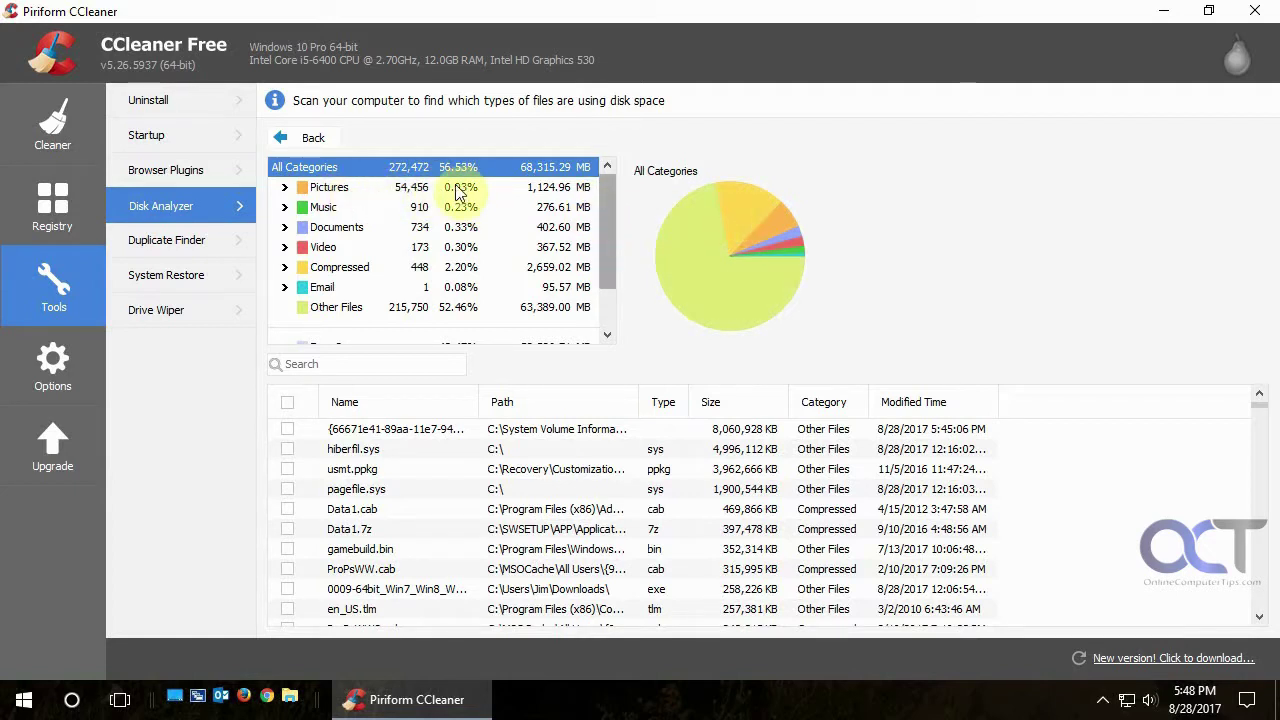
{"action": "left_click", "coordinate": [545, 192]}
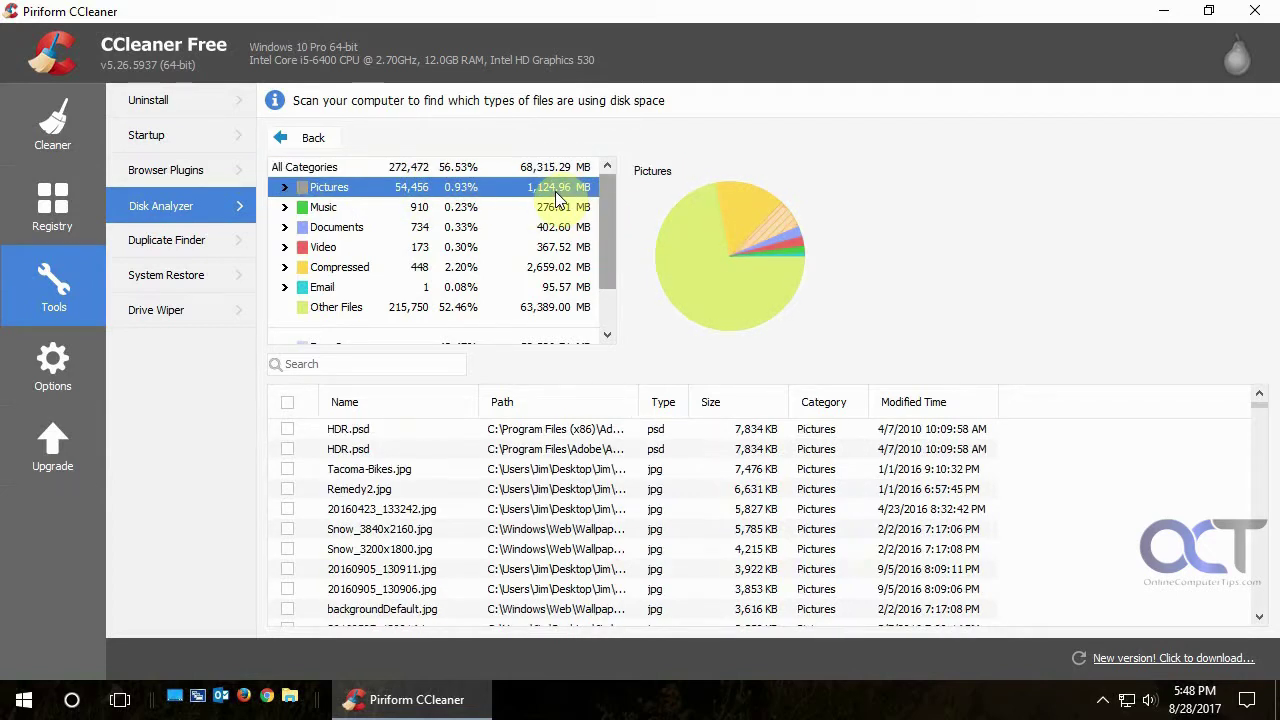
{"action": "left_click", "coordinate": [438, 208]}
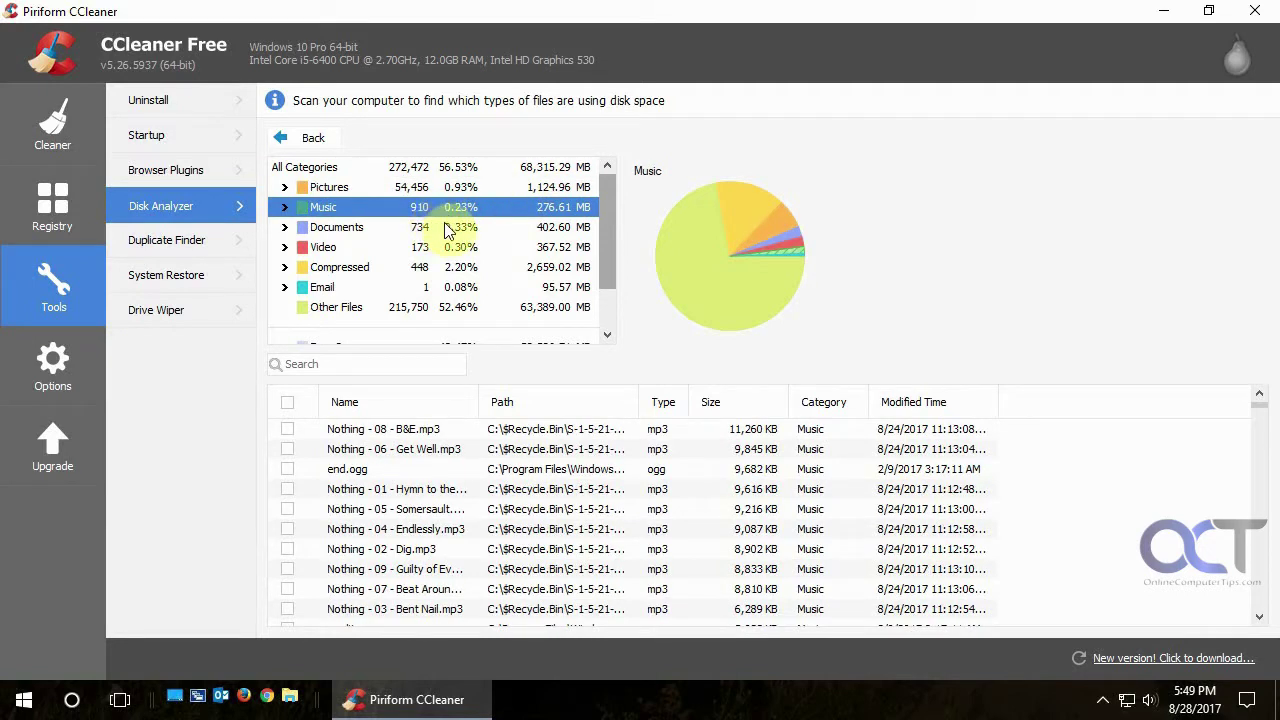
{"action": "left_click", "coordinate": [446, 228]}
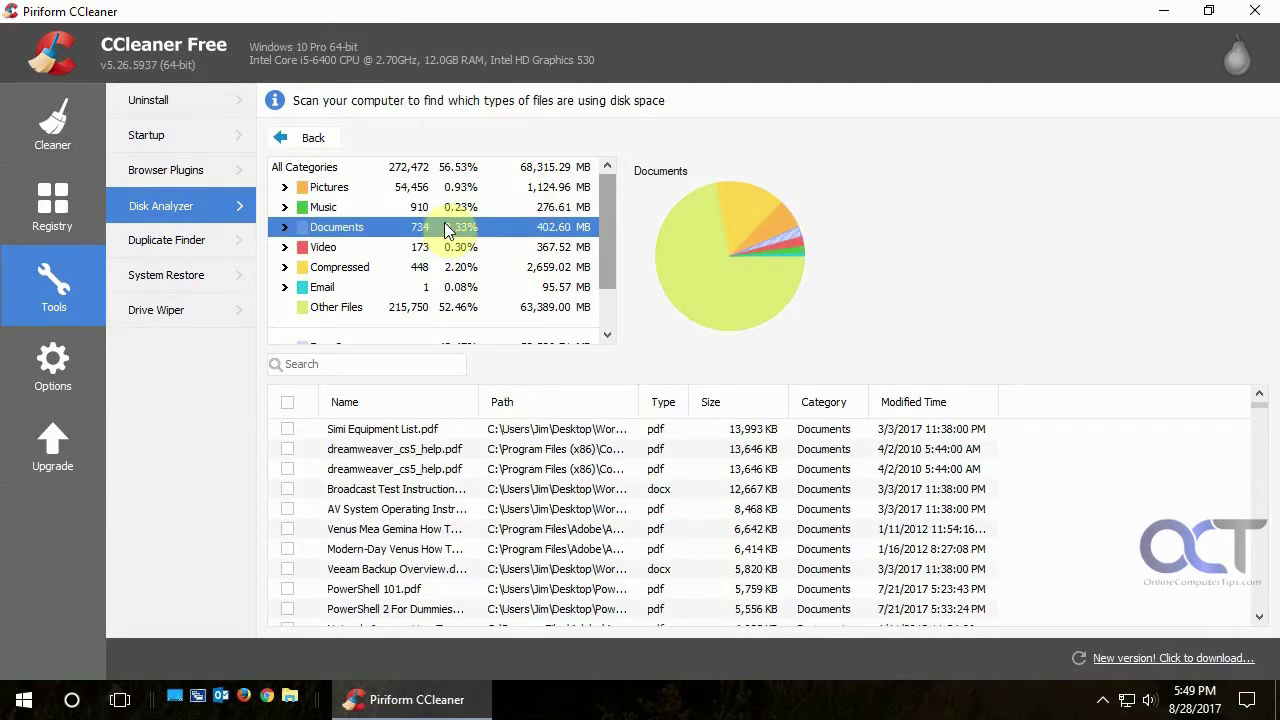
{"action": "left_click", "coordinate": [448, 248]}
{"action": "left_click", "coordinate": [445, 270]}
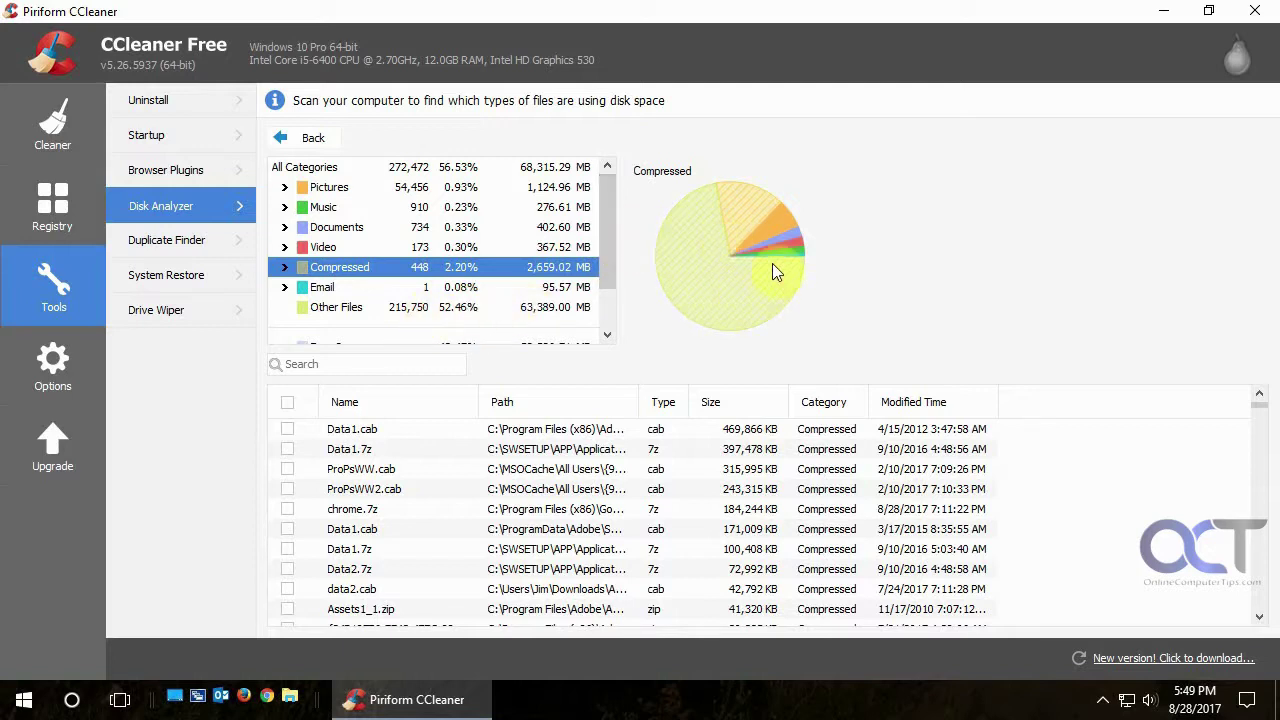
{"action": "mouse_move", "coordinate": [609, 246]}
{"action": "left_mouse_down"}
{"action": "mouse_move", "coordinate": [603, 281]}
{"action": "mouse_move", "coordinate": [603, 223]}
{"action": "left_mouse_up"}
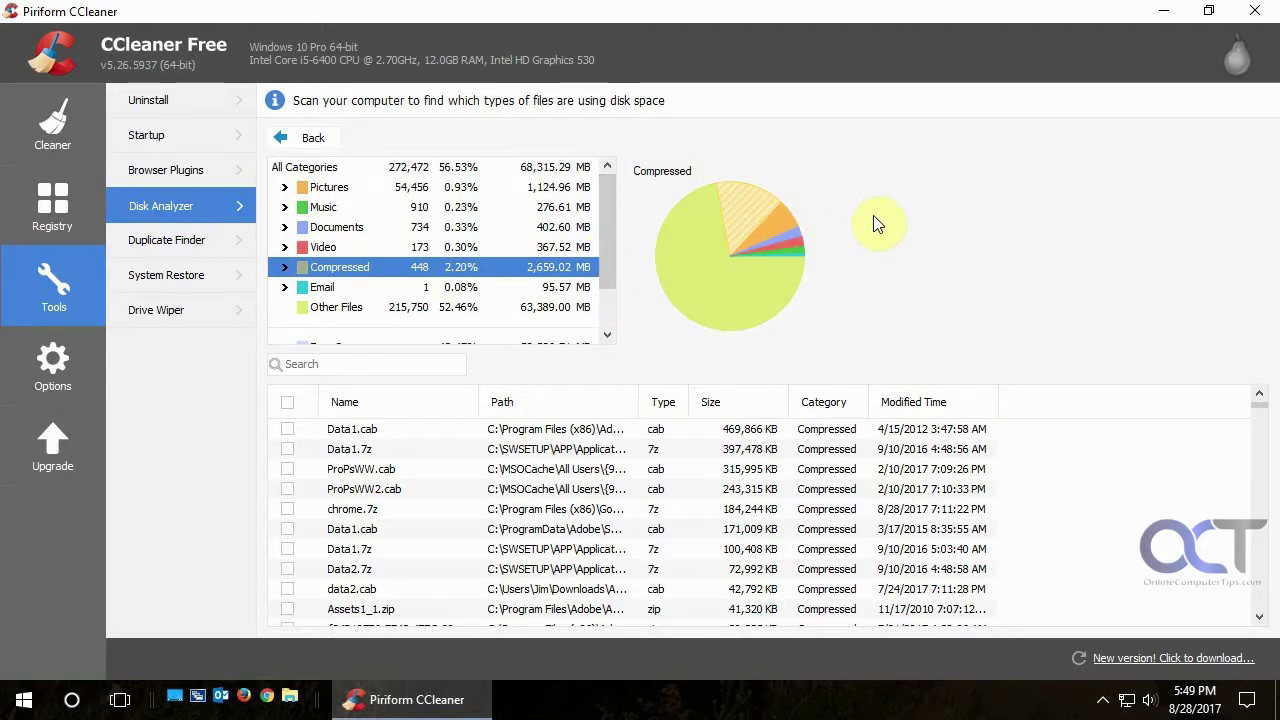
Browse the Options pages for Settings, Cookies and Include.
{"action": "left_click", "coordinate": [44, 374]}
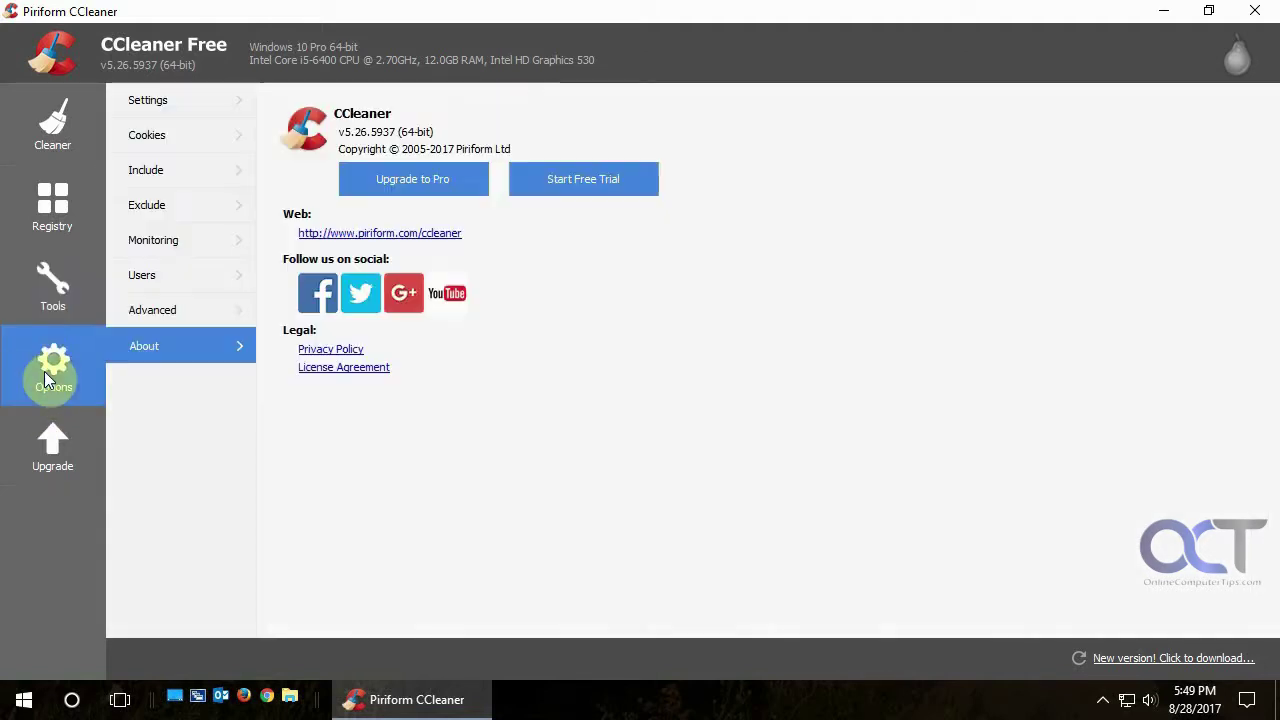
{"action": "left_click", "coordinate": [170, 104]}
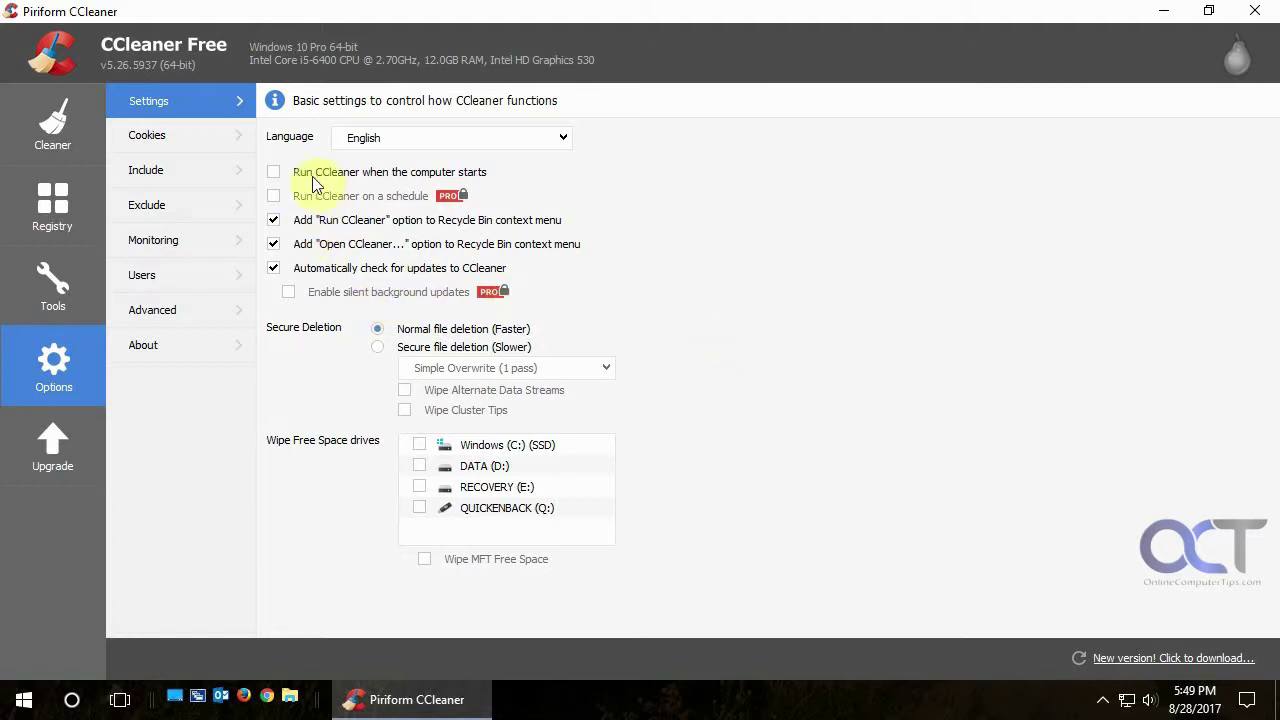
{"action": "left_click", "coordinate": [181, 136]}
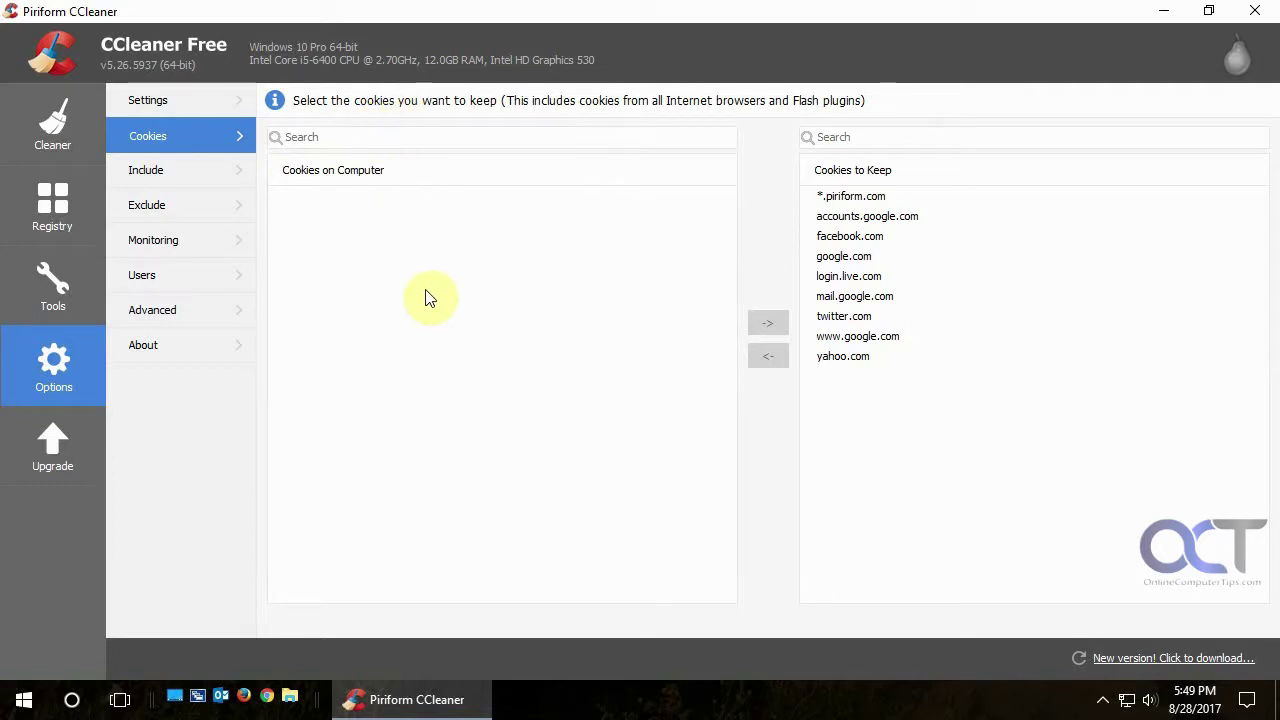
{"action": "left_click", "coordinate": [187, 174]}
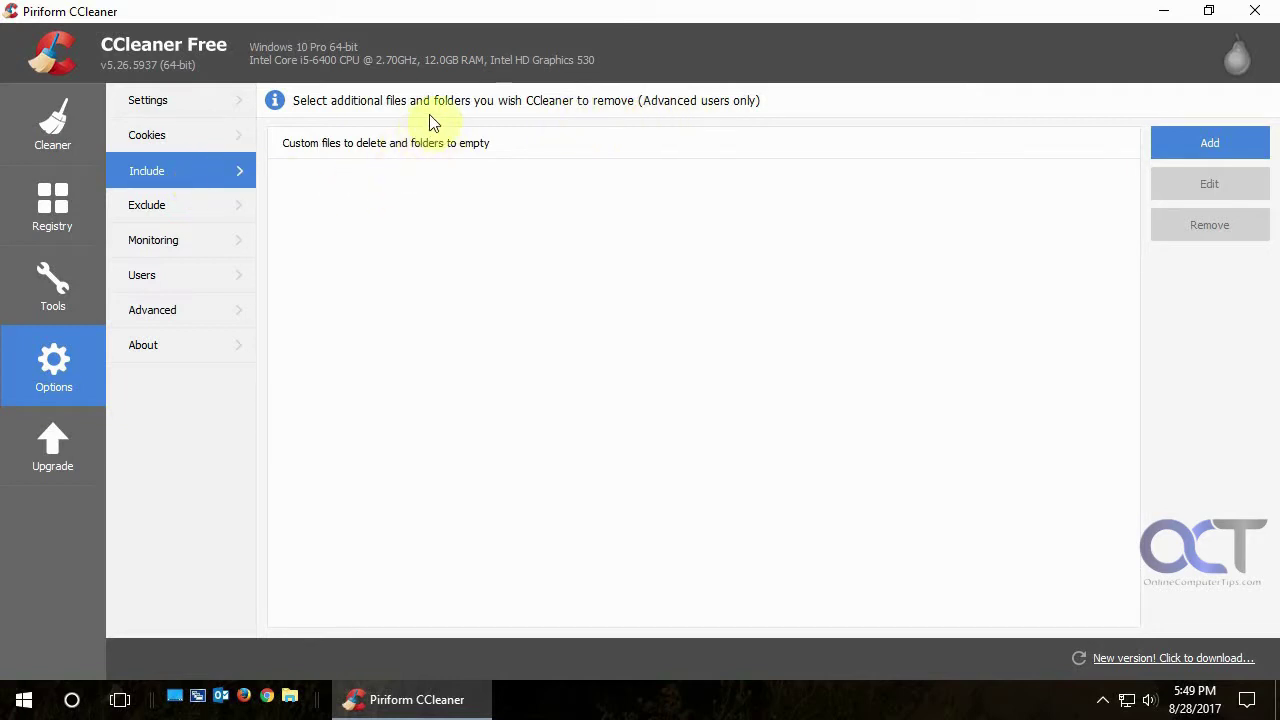
Browse the Exclude, Monitoring and Users pages of Options, where cleaning is set to the current user only.
{"action": "left_click", "coordinate": [220, 202]}
{"action": "left_click", "coordinate": [209, 240]}
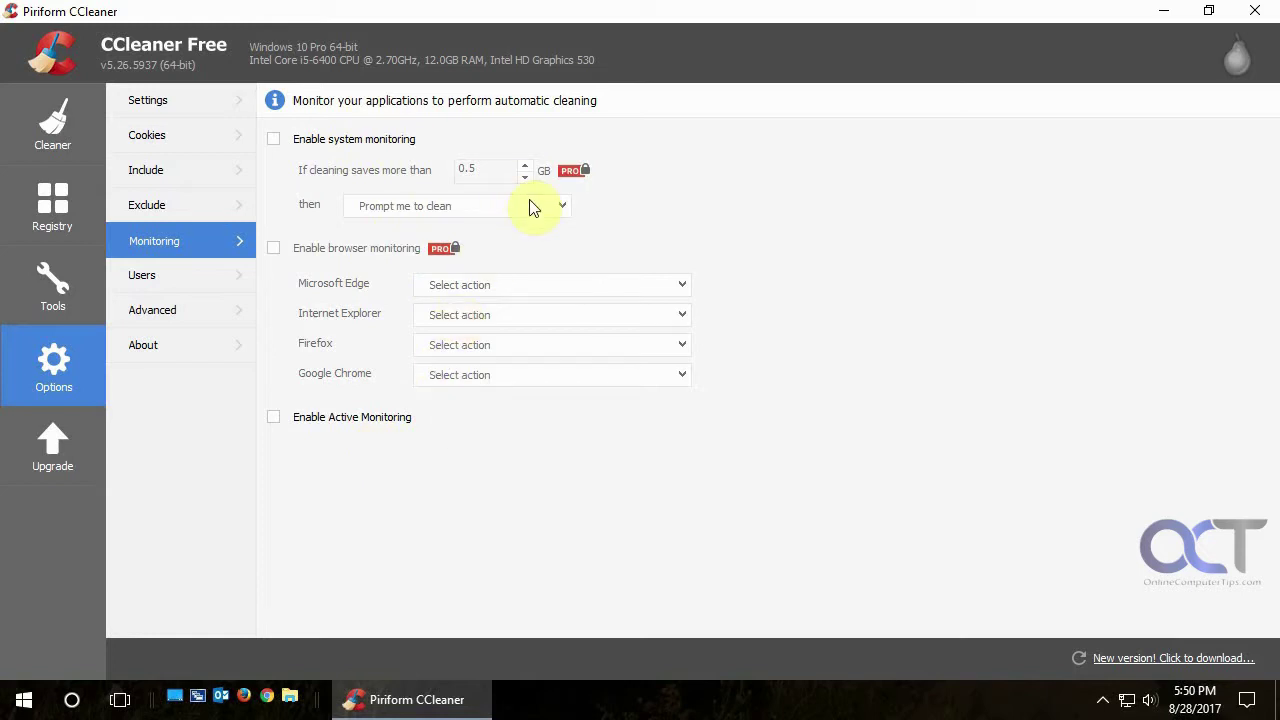
{"action": "left_click", "coordinate": [159, 270]}
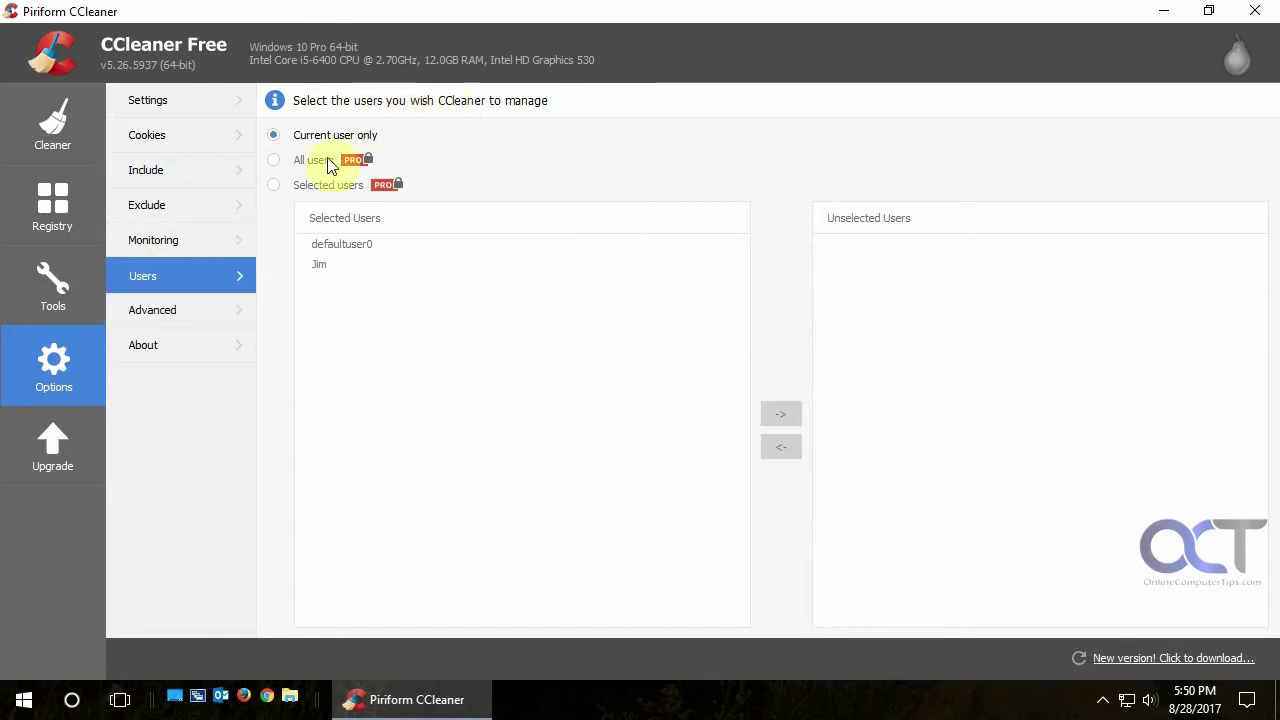
Look over the Advanced and About pages, then return to the Cleaner summary of 4,451 MB removed.
{"action": "left_click", "coordinate": [209, 314]}
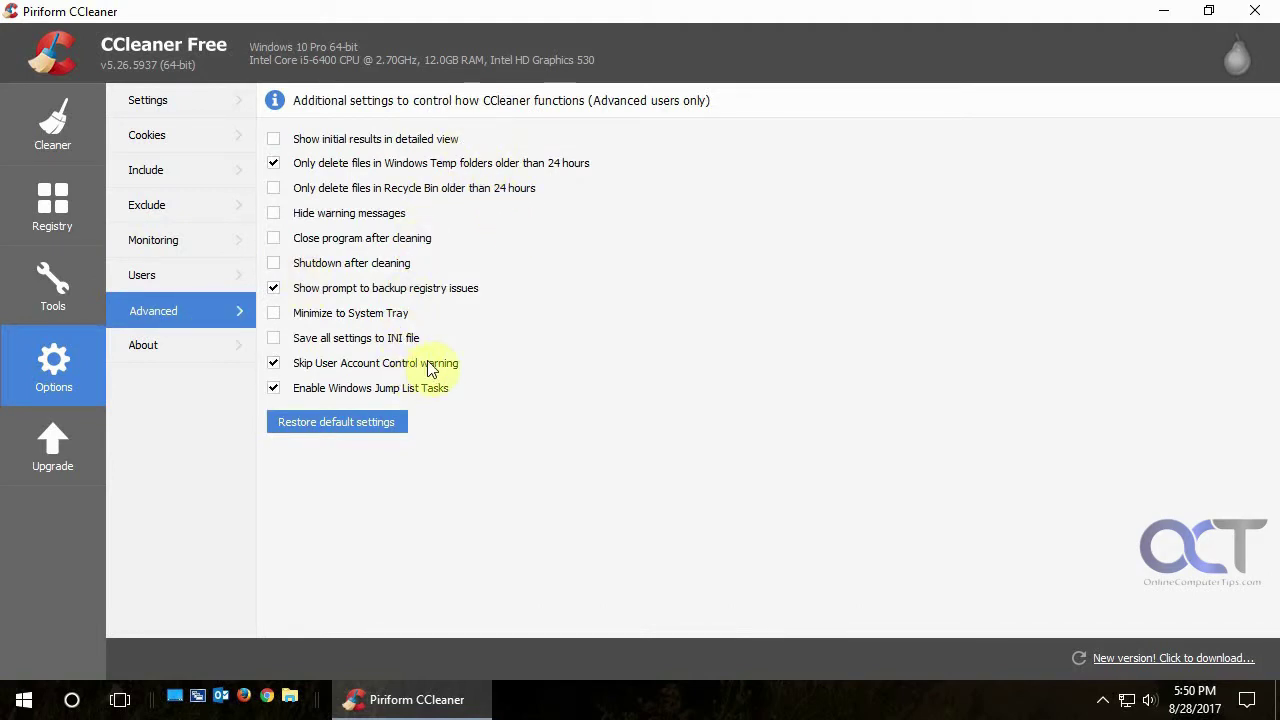
{"action": "left_click", "coordinate": [201, 345]}
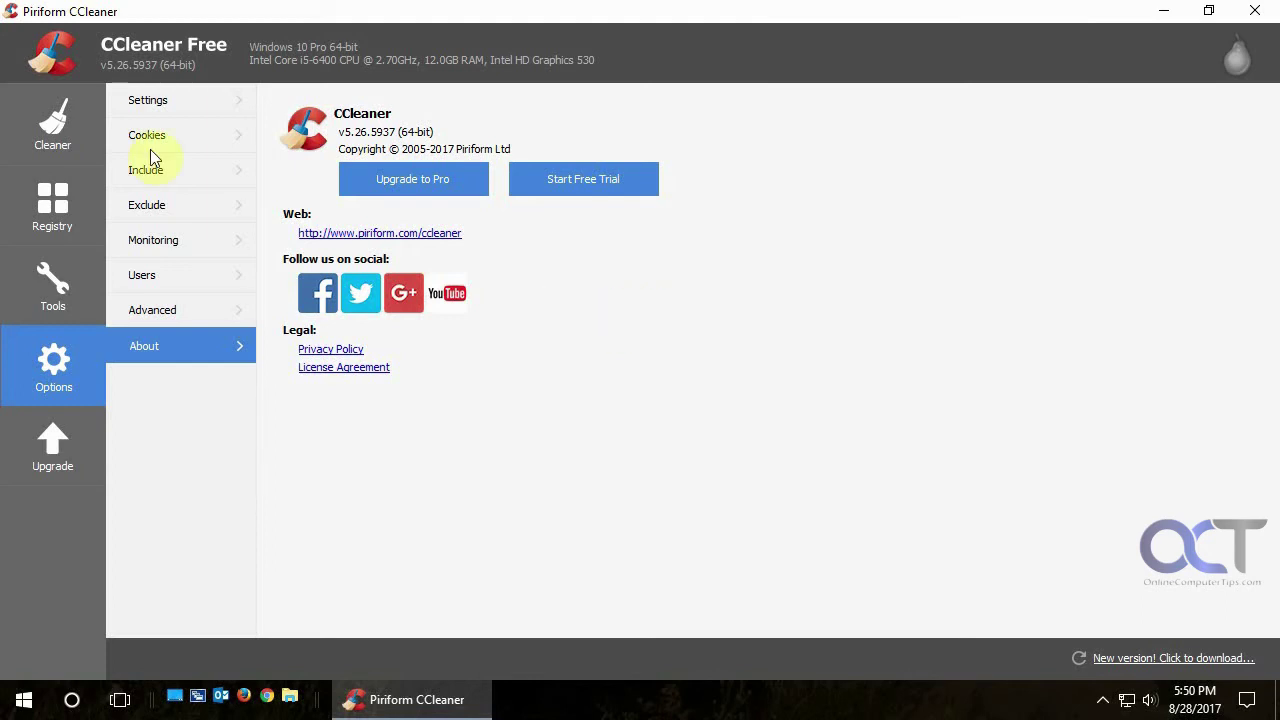
{"action": "left_click", "coordinate": [52, 125]}
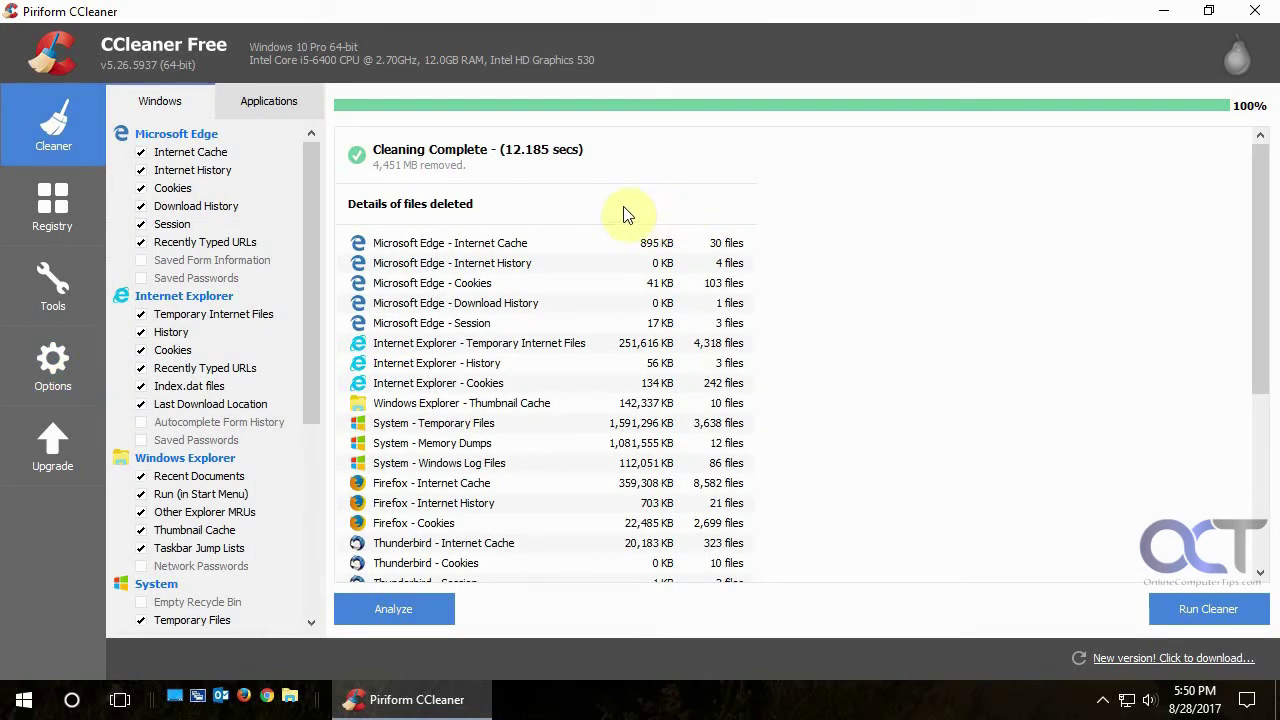